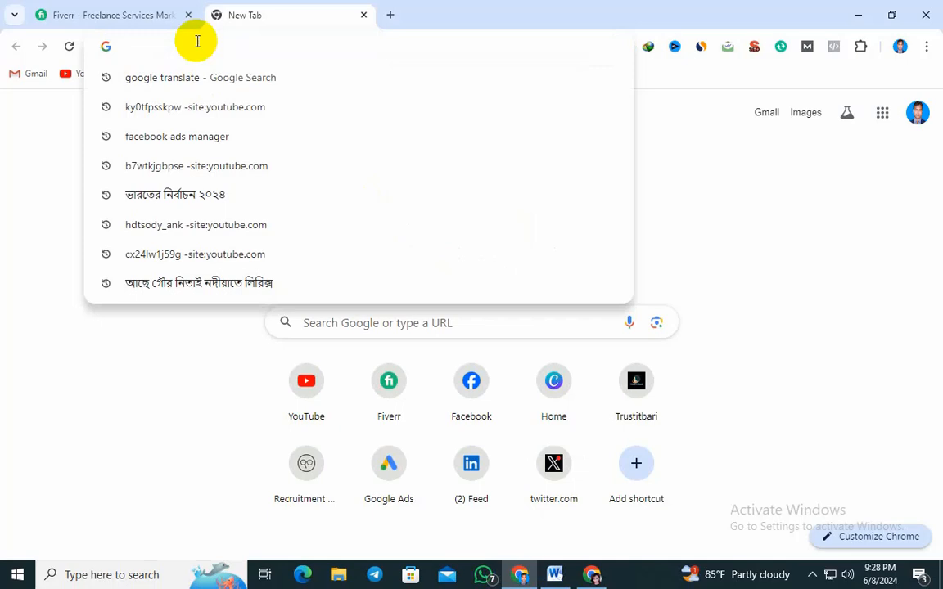
# Open facebook.com in the new tab and add another blank tab for the business page
pyautogui.write('facebook.com')
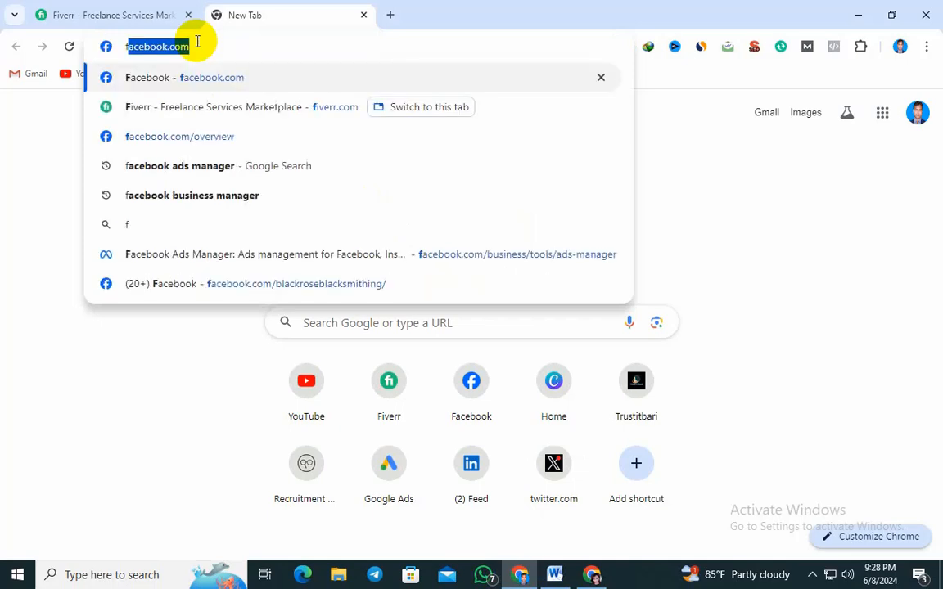
pyautogui.press('Return')
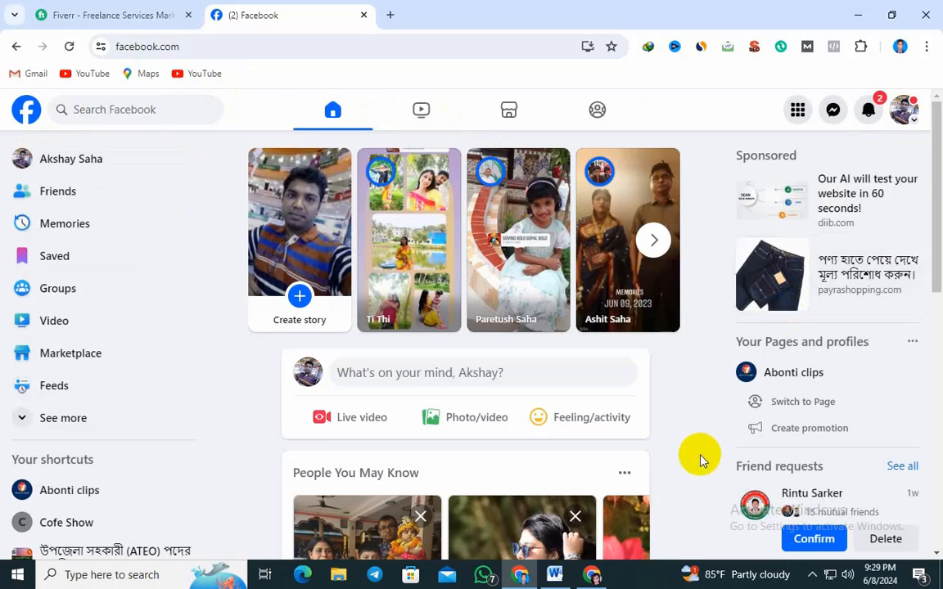
pyautogui.click(389, 18)
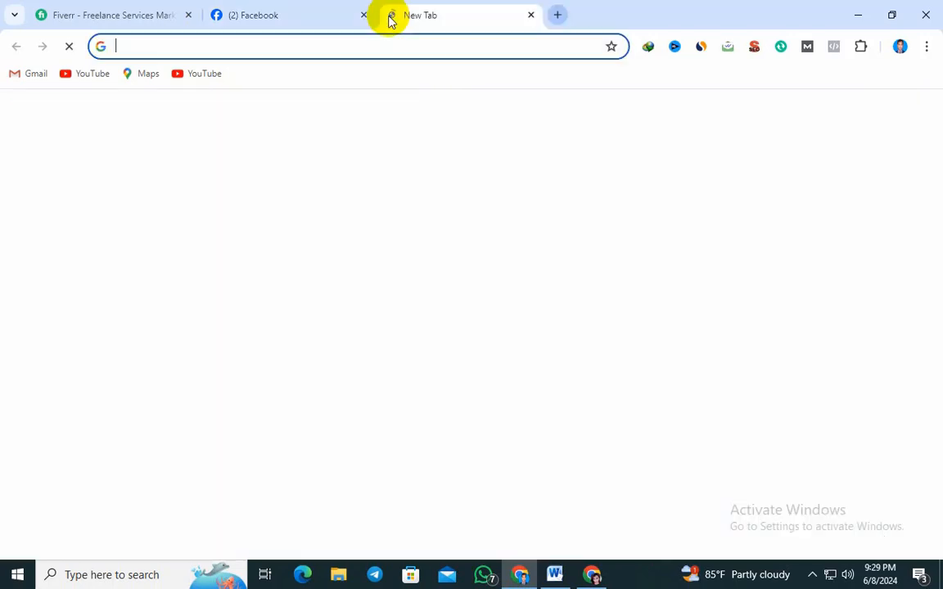
pyautogui.click(373, 48)
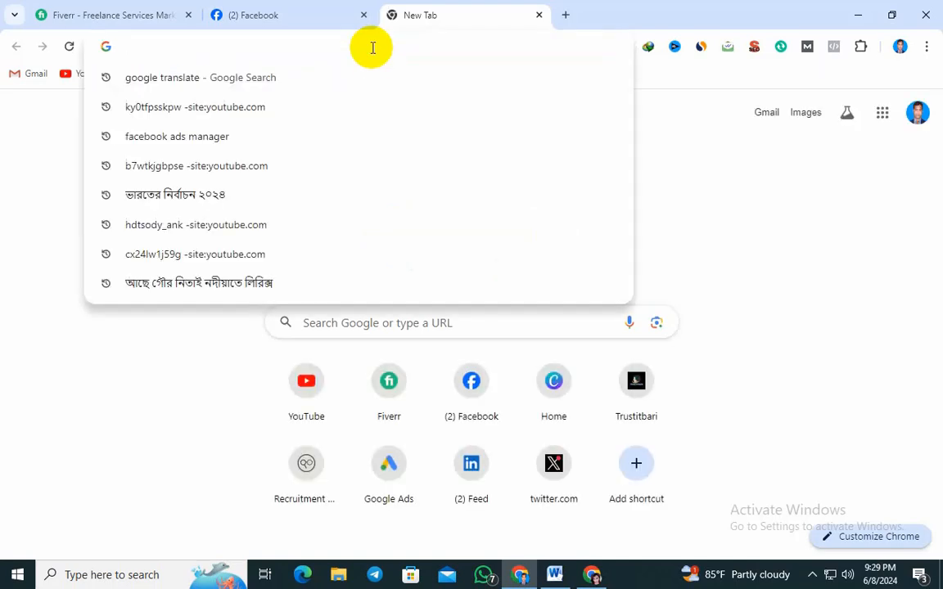
# Switch to the Word document and copy the search text "business facebook.com/overview"
pyautogui.click(555, 574)
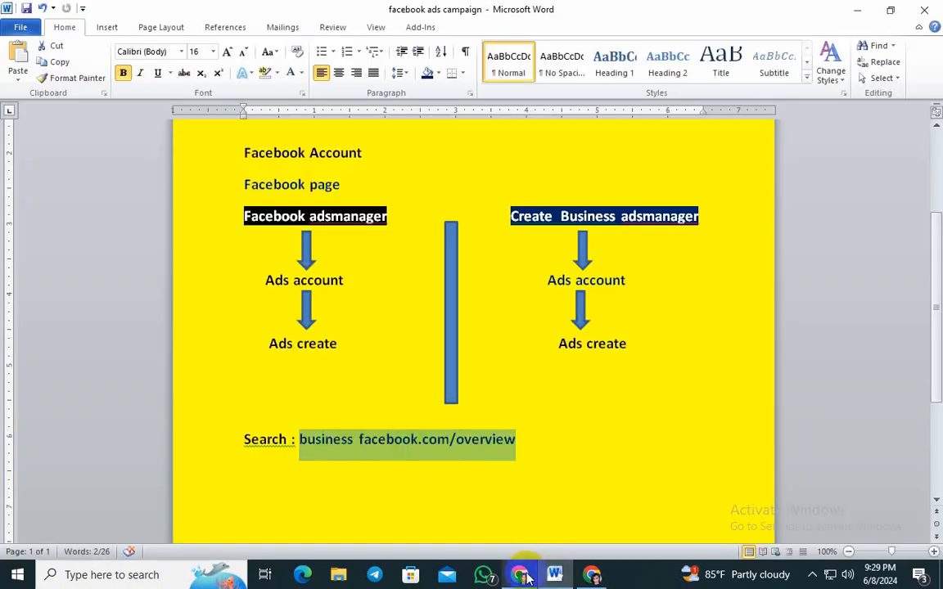
pyautogui.moveTo(511, 440); pyautogui.dragTo(349, 432)
pyautogui.rightClick(340, 434)
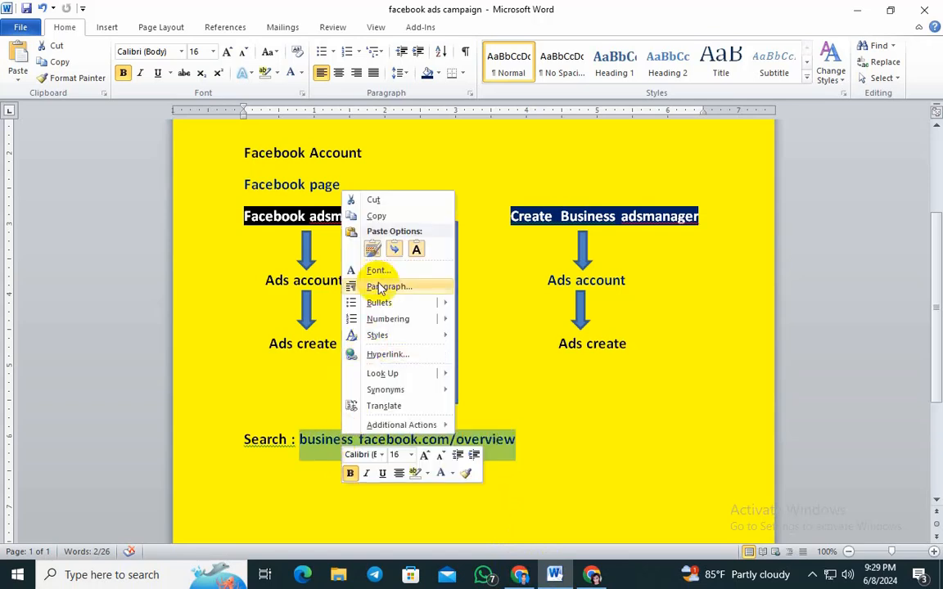
pyautogui.click(378, 216)
# Switch back to Chrome and load the Meta business overview page in the blank tab using the copied text
pyautogui.click(518, 573)
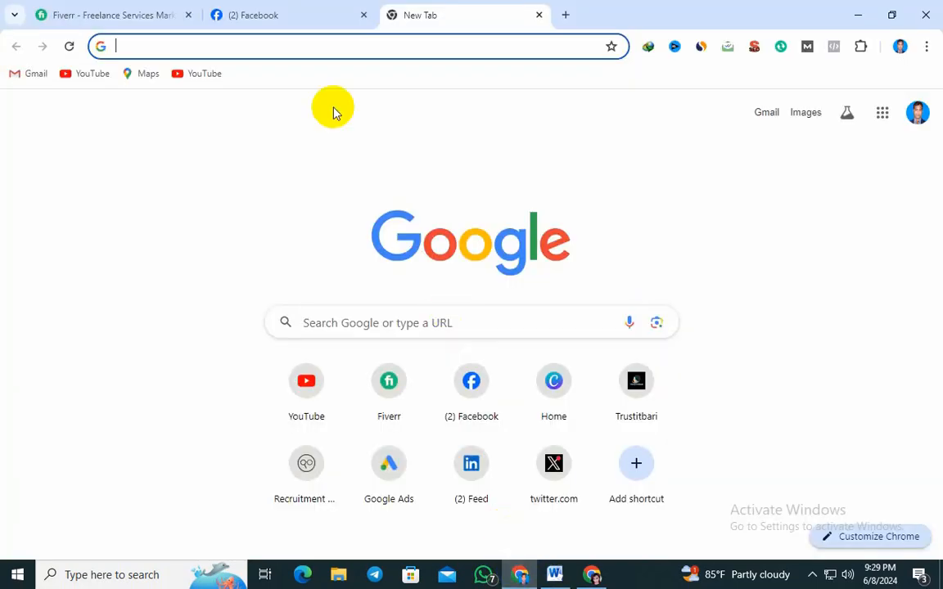
pyautogui.click(270, 47)
pyautogui.rightClick(270, 46)
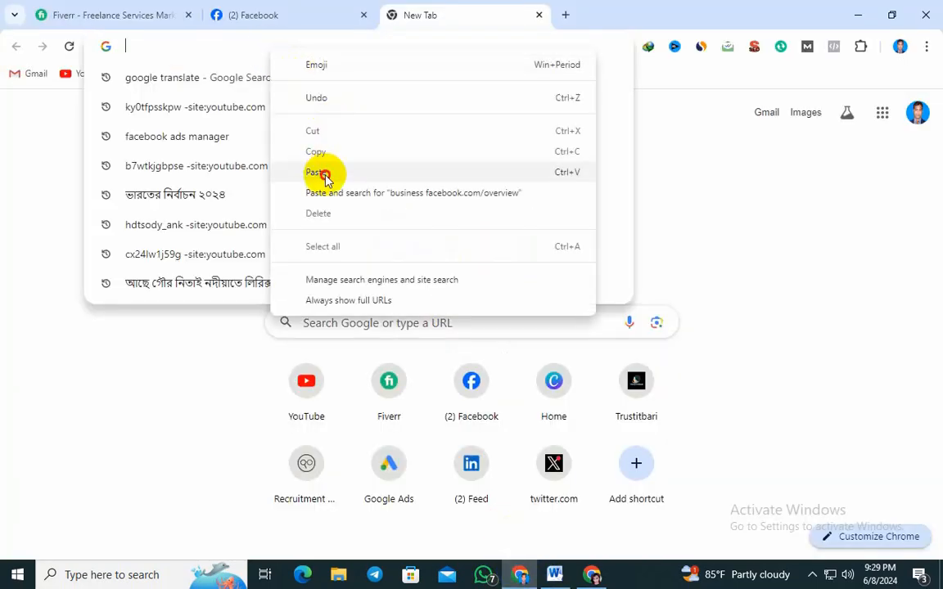
pyautogui.click(326, 173)
pyautogui.press('Return')
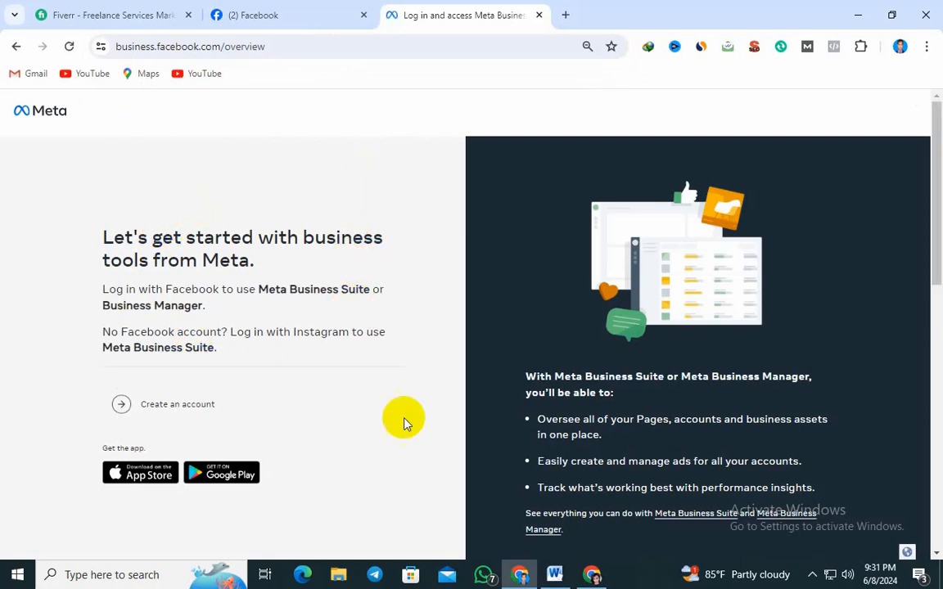
# Start creating a Business Manager account and enter "Abonti Business M" as the business and account name
pyautogui.click(180, 406)
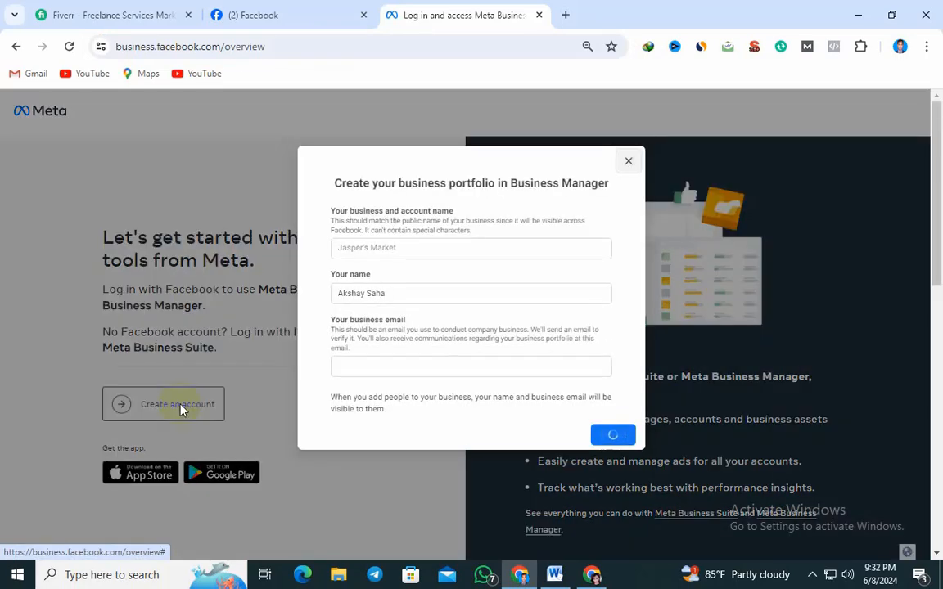
pyautogui.click(353, 250)
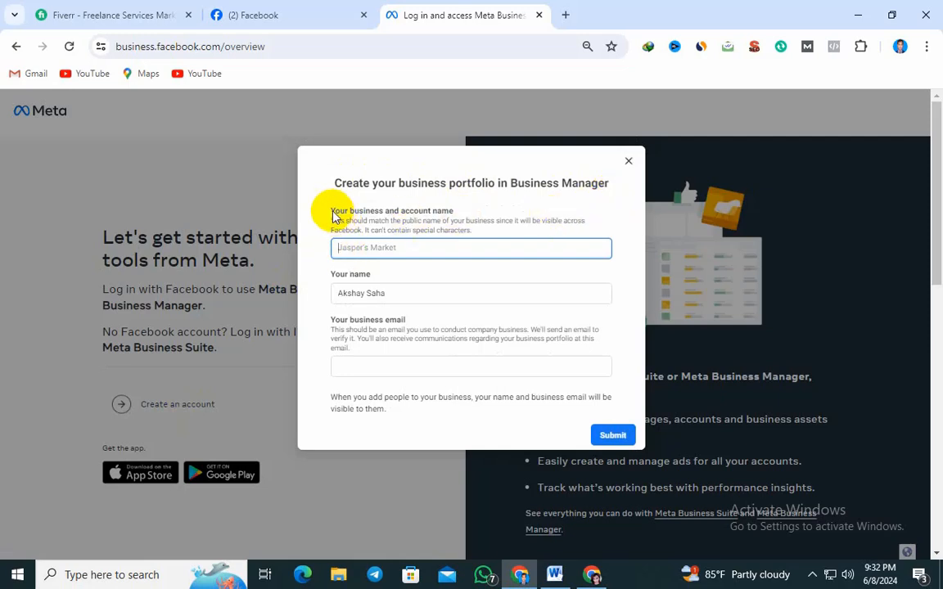
pyautogui.click(408, 247)
pyautogui.write('Abonti Business M')
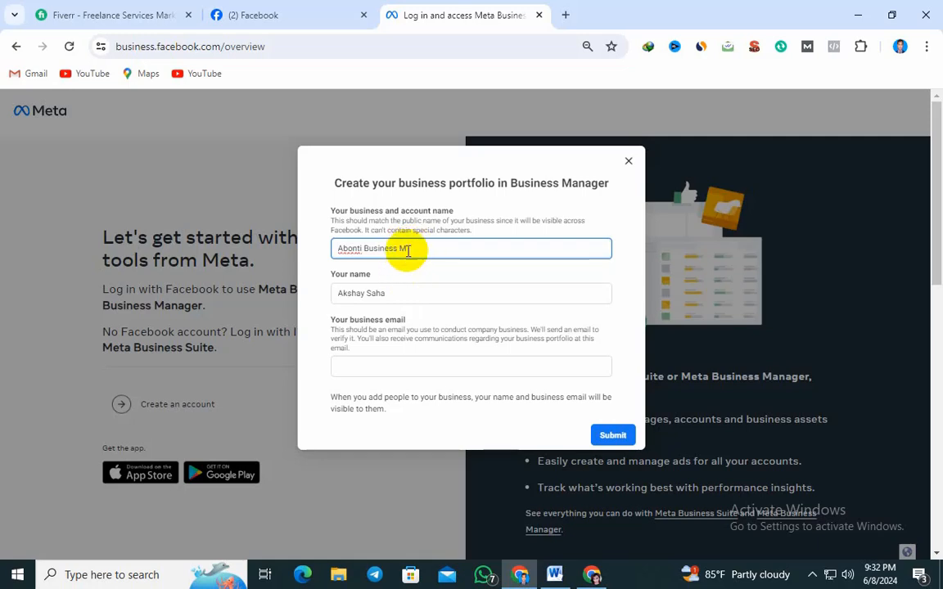
# Copy the business and account name and replace the prefilled text under Your name with it
pyautogui.moveTo(410, 249); pyautogui.dragTo(322, 252)
pyautogui.rightClick(373, 253)
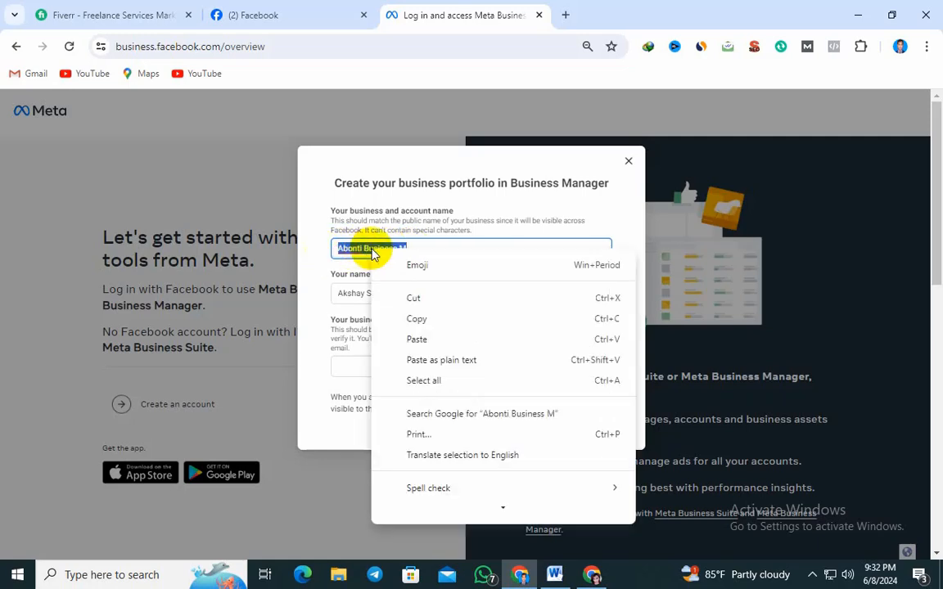
pyautogui.click(410, 317)
pyautogui.tripleClick(360, 293)
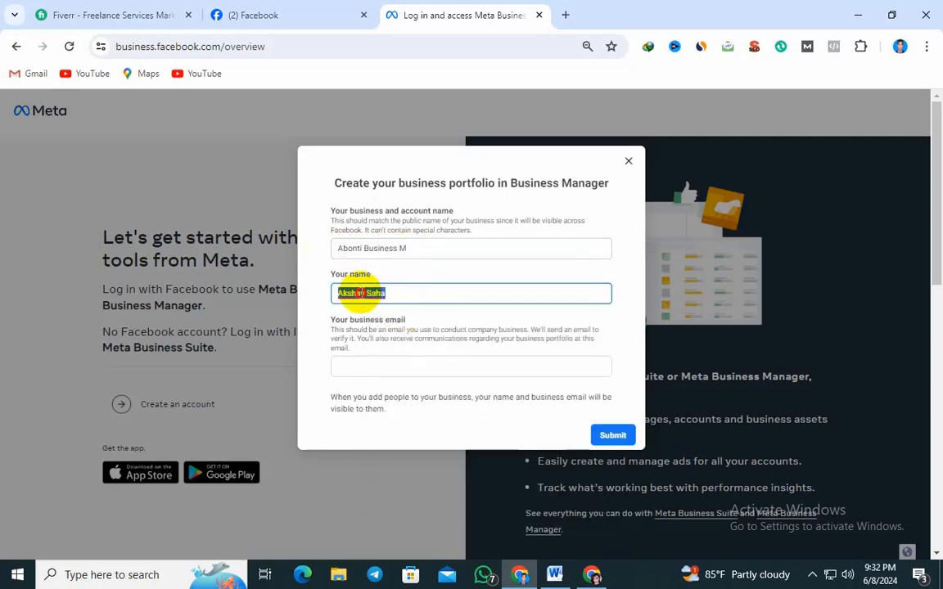
pyautogui.rightClick(360, 293)
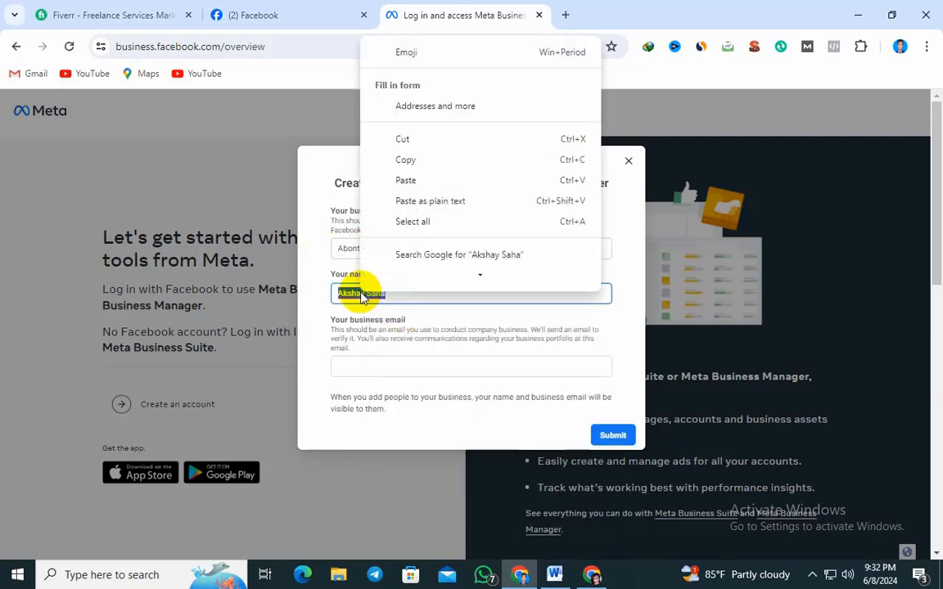
pyautogui.click(407, 180)
# Switch to the second Chrome profile's window and copy the e-mail address of its Google account
pyautogui.click(373, 367)
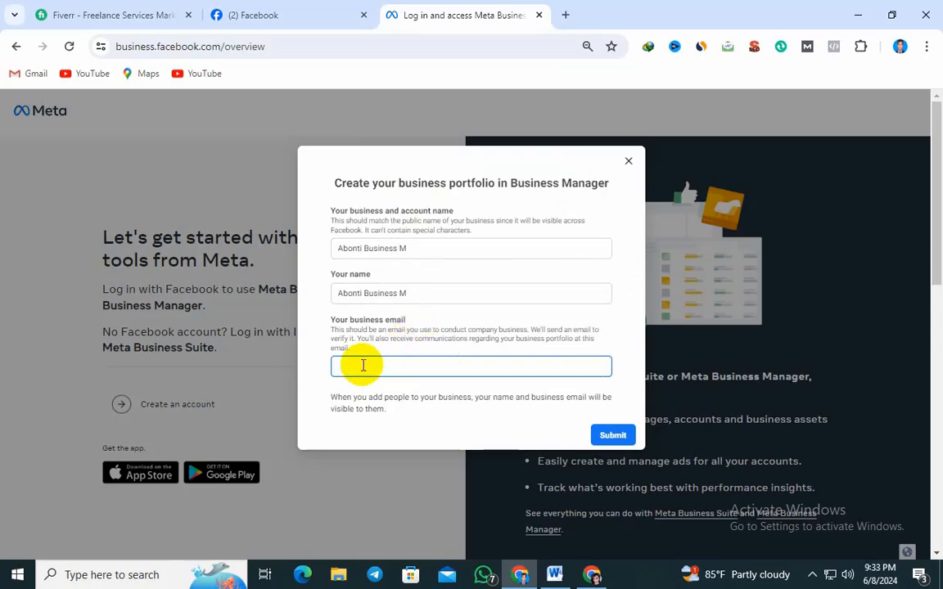
pyautogui.click(591, 575)
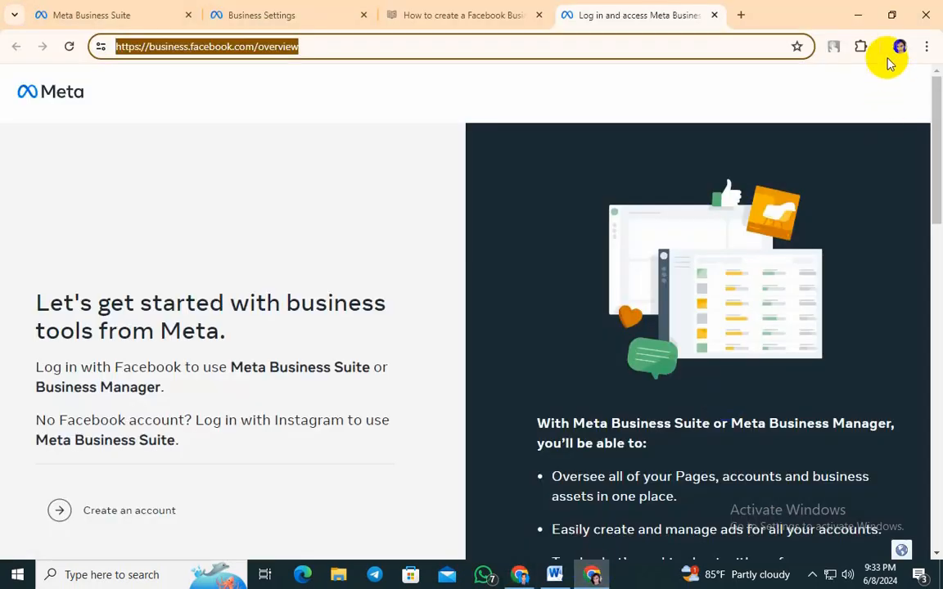
pyautogui.click(739, 14)
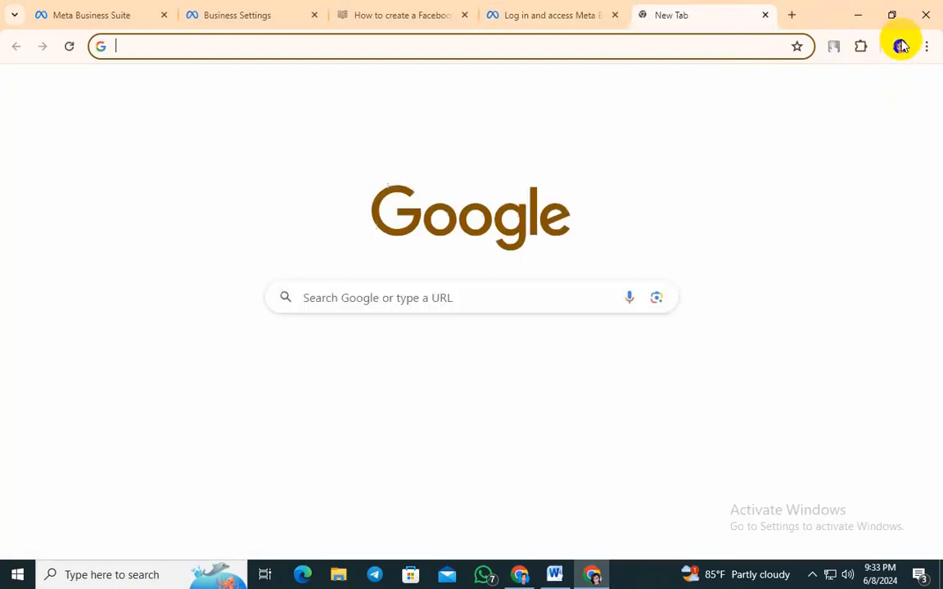
pyautogui.click(887, 93)
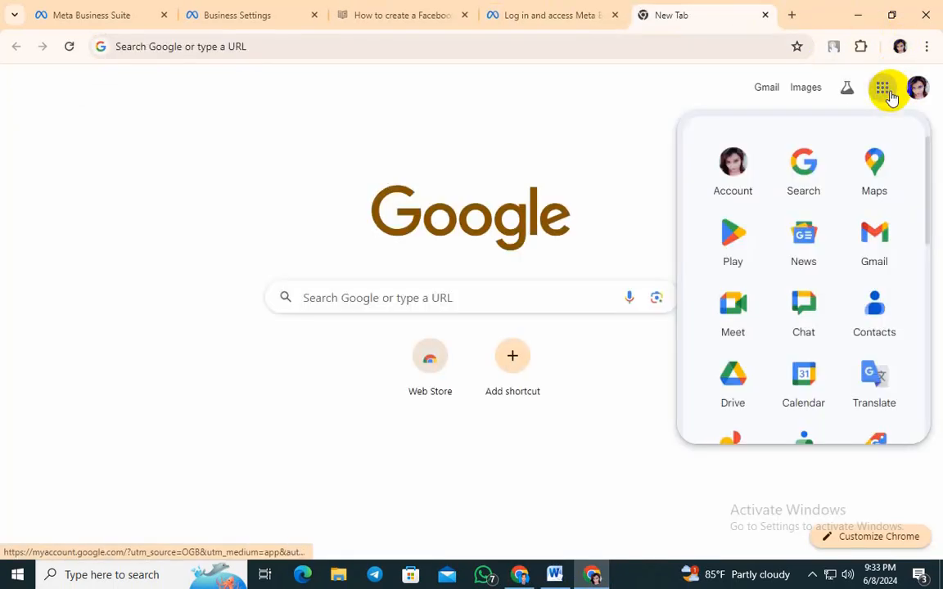
pyautogui.click(915, 88)
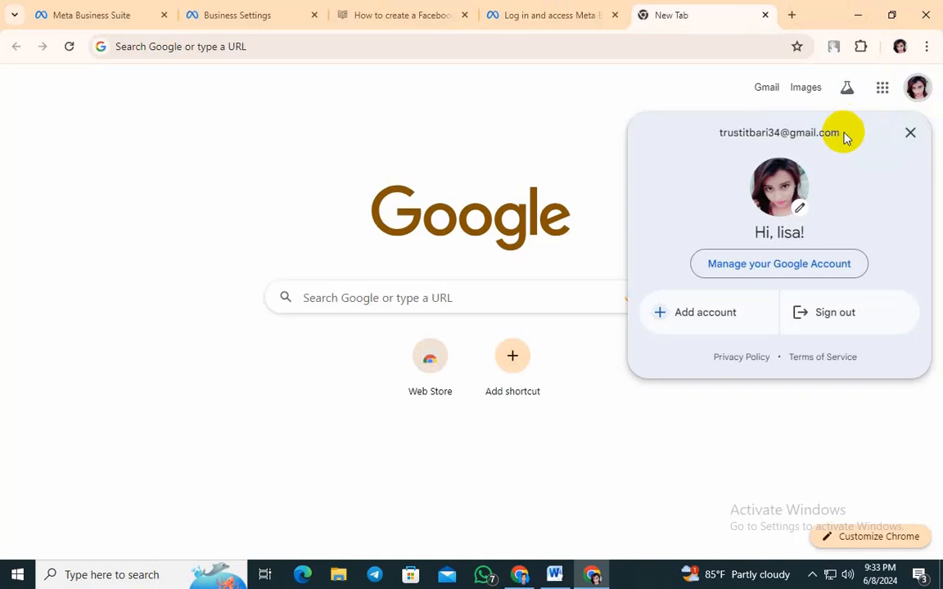
pyautogui.moveTo(845, 138); pyautogui.dragTo(754, 139)
pyautogui.tripleClick(717, 136)
pyautogui.rightClick(724, 139)
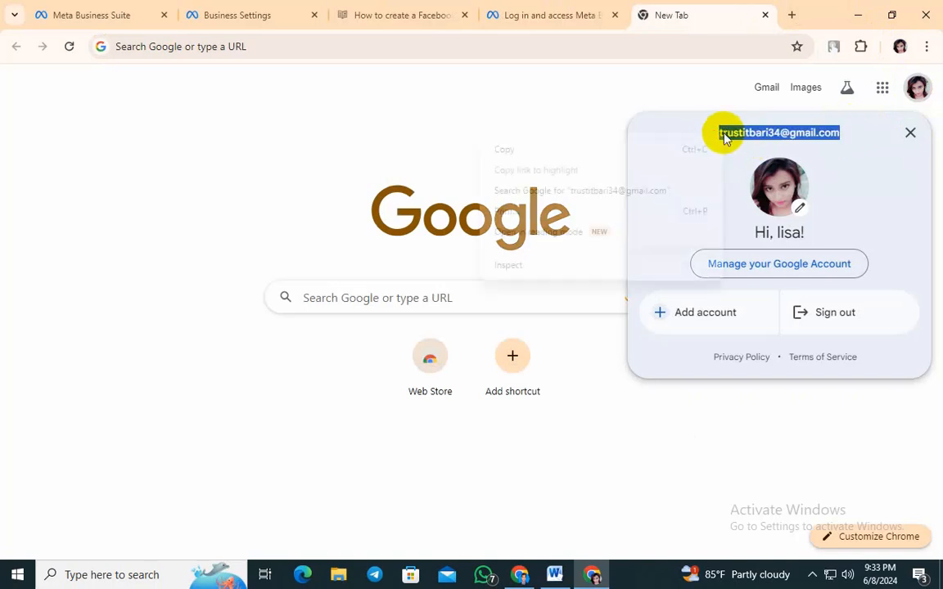
pyautogui.click(535, 149)
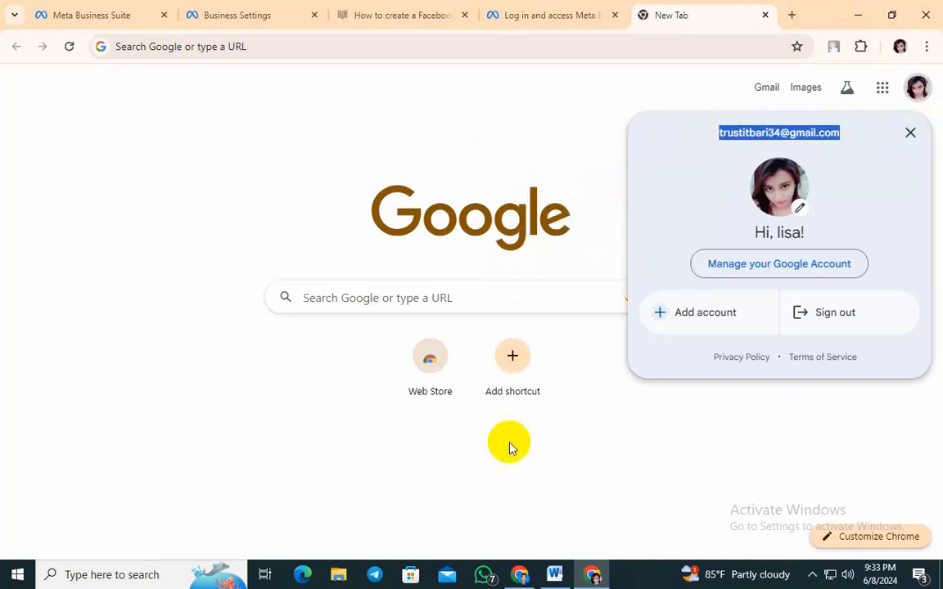
# Return to the business portfolio form, paste the copied address as the business e-mail and submit the form
pyautogui.click(520, 576)
pyautogui.click(361, 367)
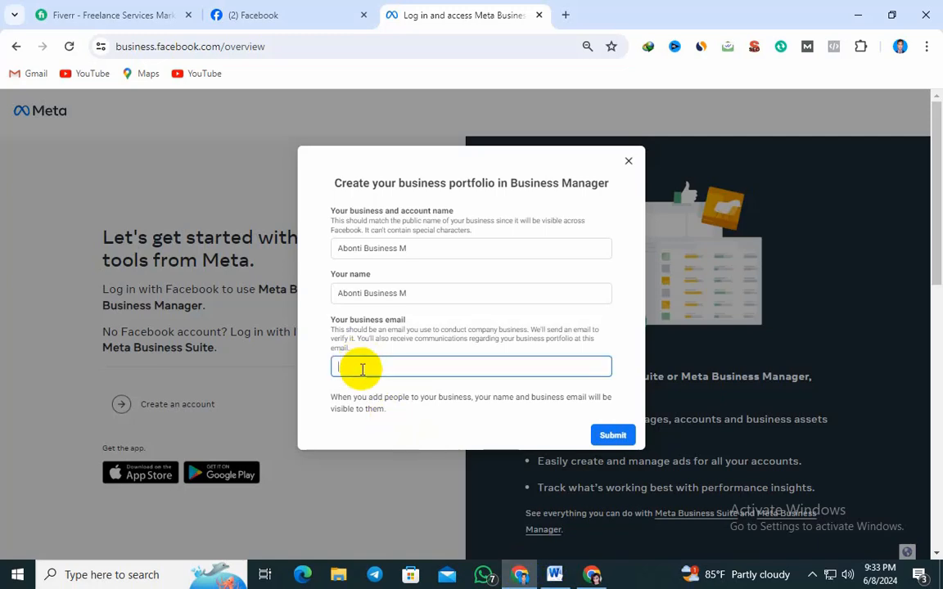
pyautogui.rightClick(362, 368)
pyautogui.click(405, 192)
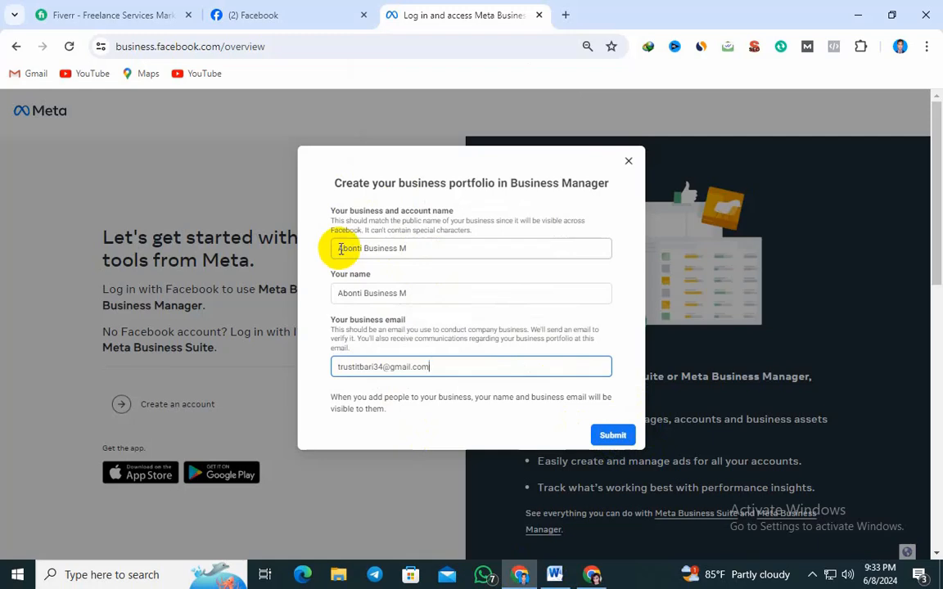
pyautogui.click(613, 436)
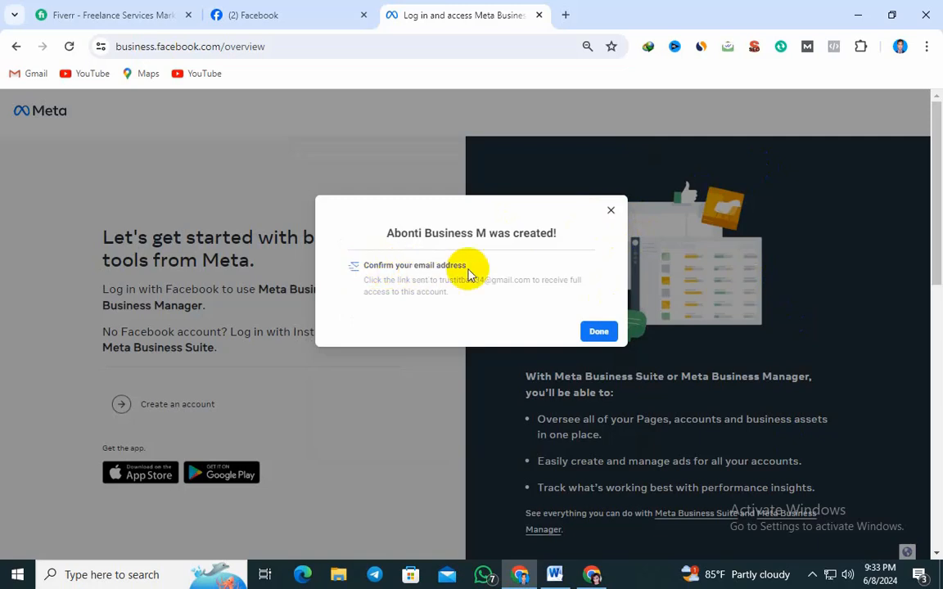
# In the second Chrome profile, open Gmail and read Facebook's "Confirm your business email address" message among the Social mails
pyautogui.click(596, 575)
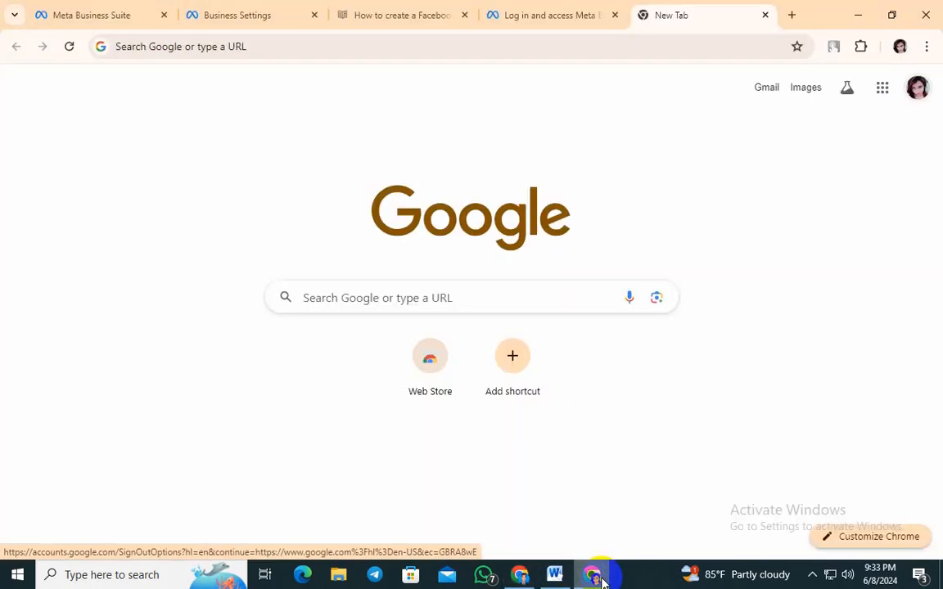
pyautogui.click(884, 90)
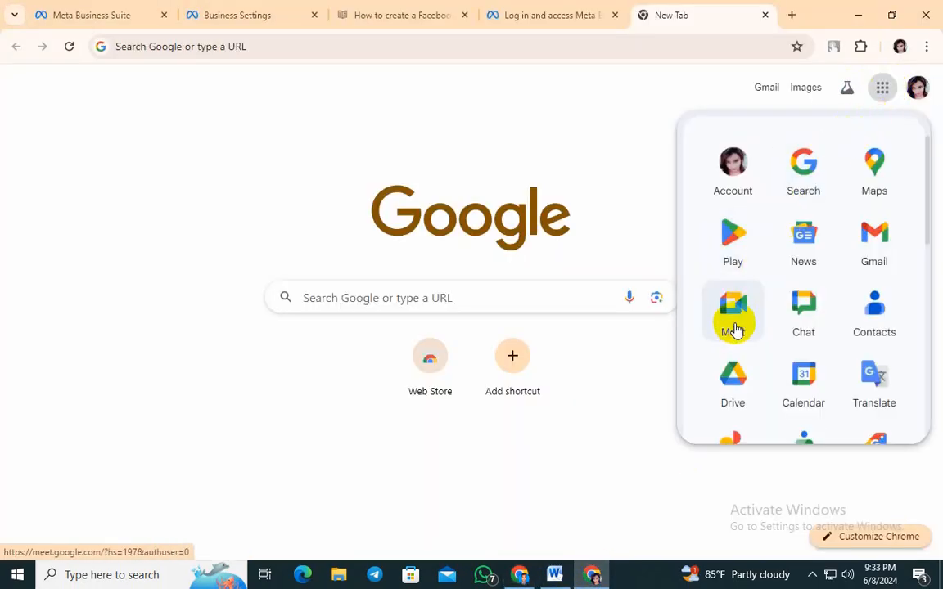
pyautogui.click(894, 247)
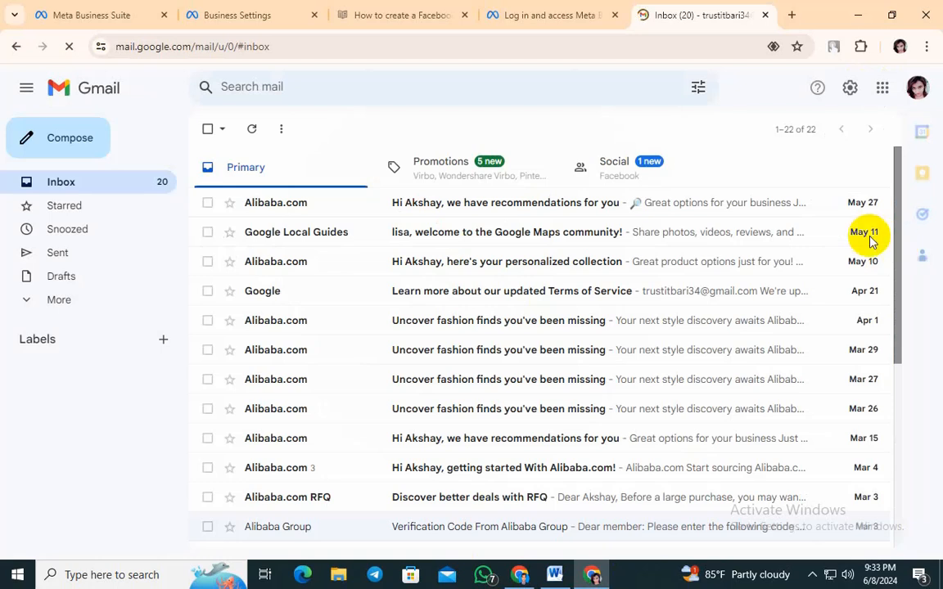
pyautogui.click(618, 176)
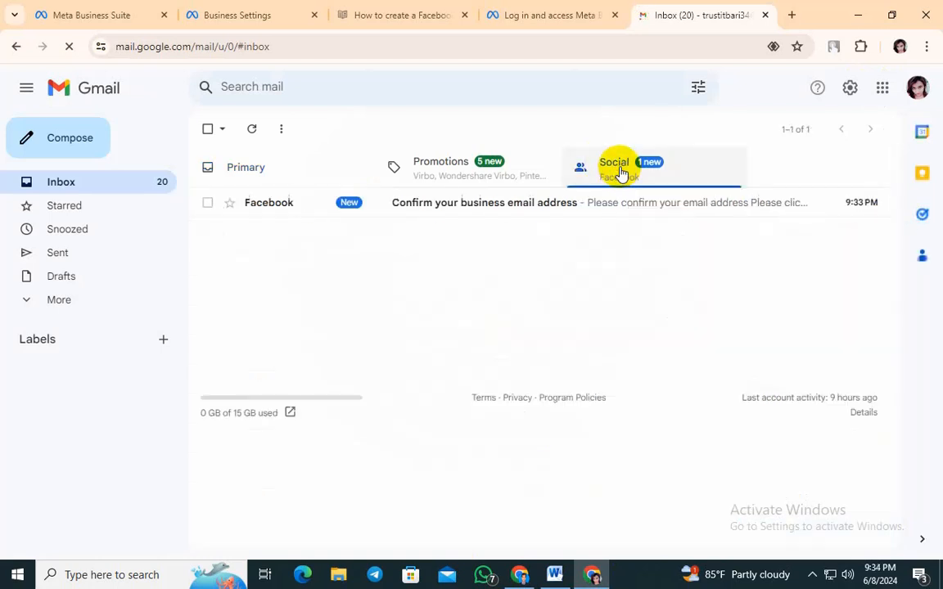
pyautogui.click(464, 211)
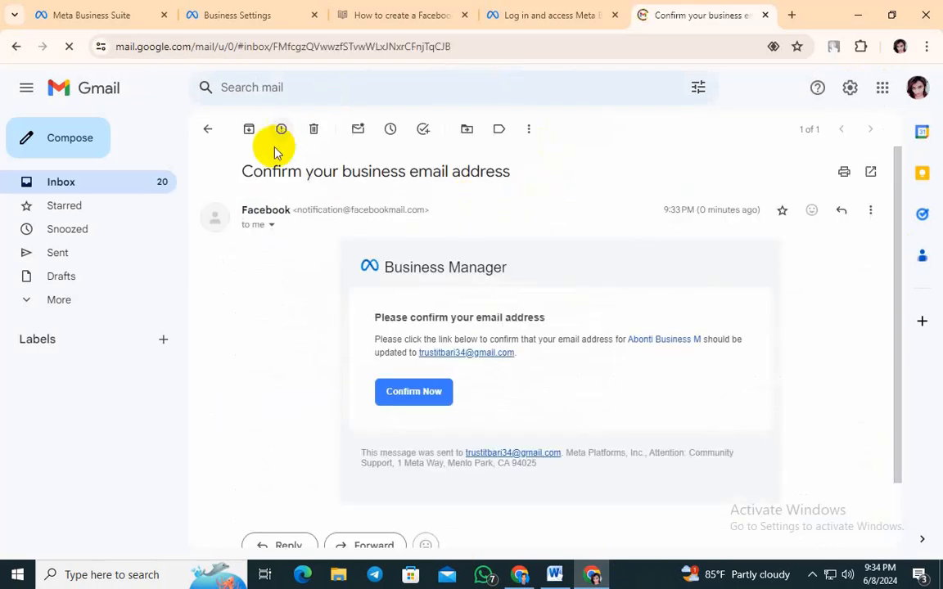
pyautogui.click(520, 573)
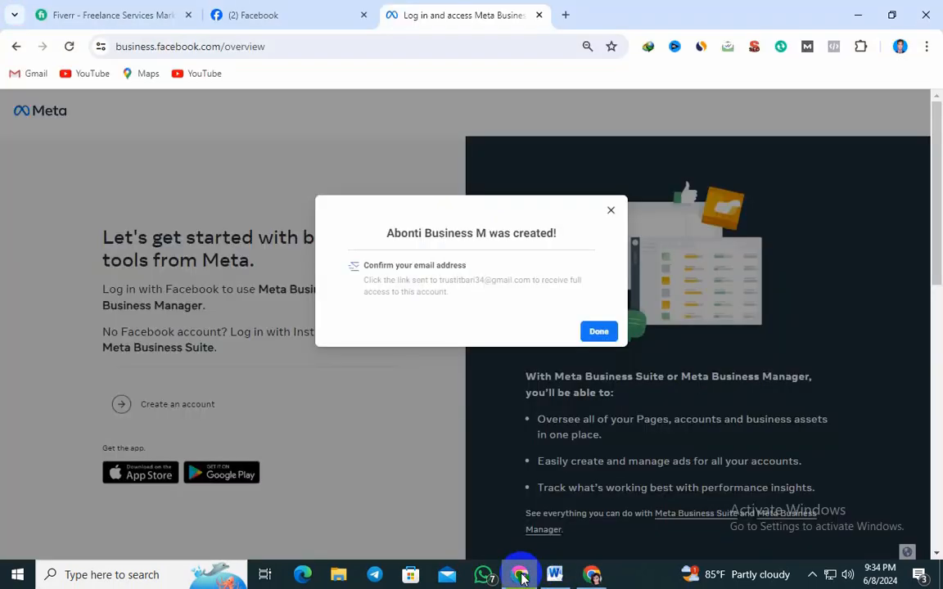
pyautogui.click(588, 576)
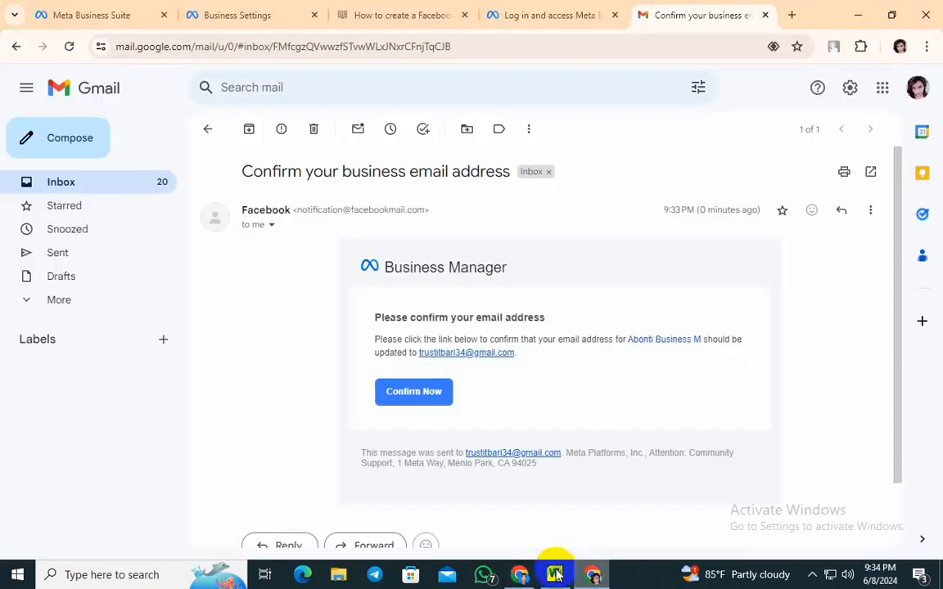
pyautogui.click(520, 574)
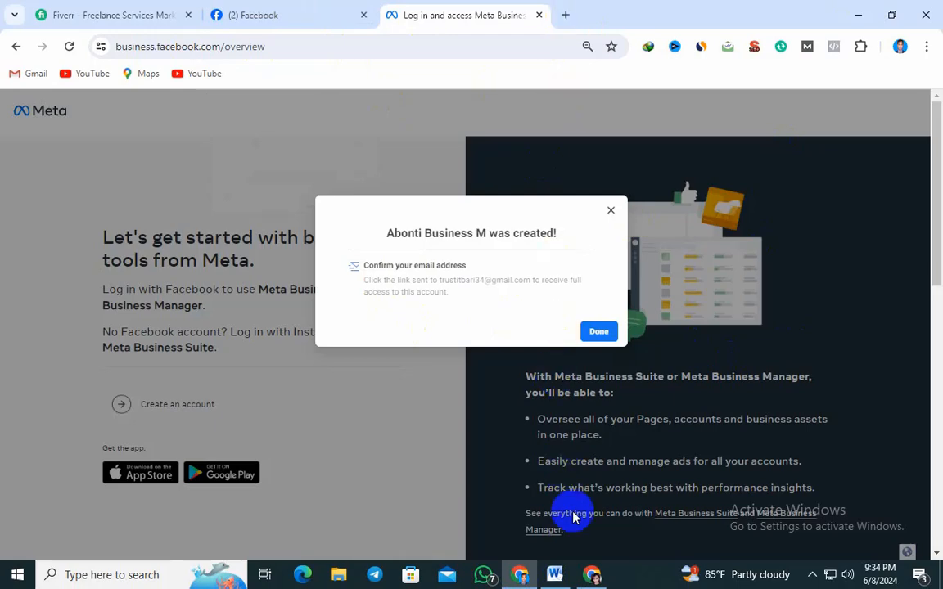
# Switch to the second Chrome profile's window and copy the link address behind Confirm Now in Facebook's message
pyautogui.click(592, 577)
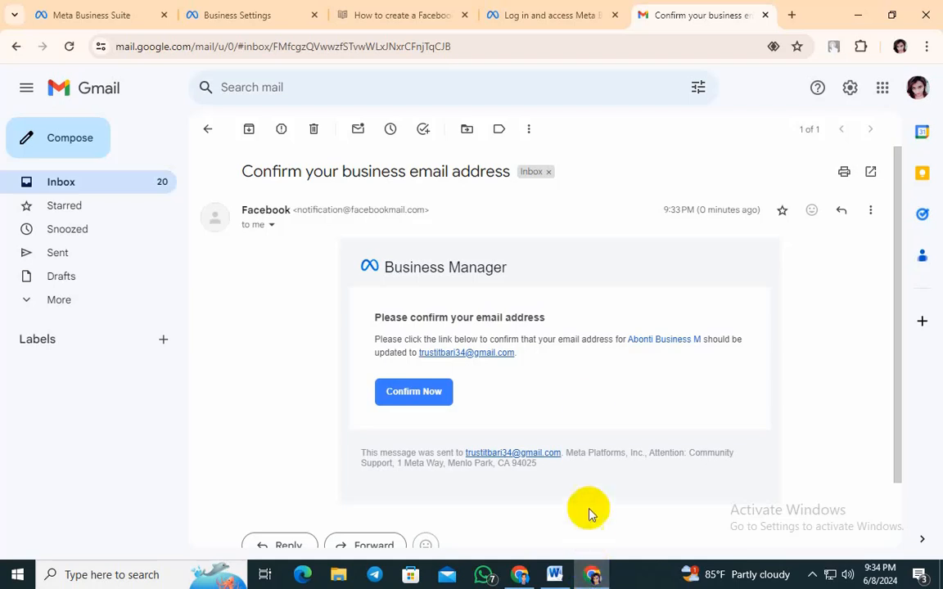
pyautogui.rightClick(420, 395)
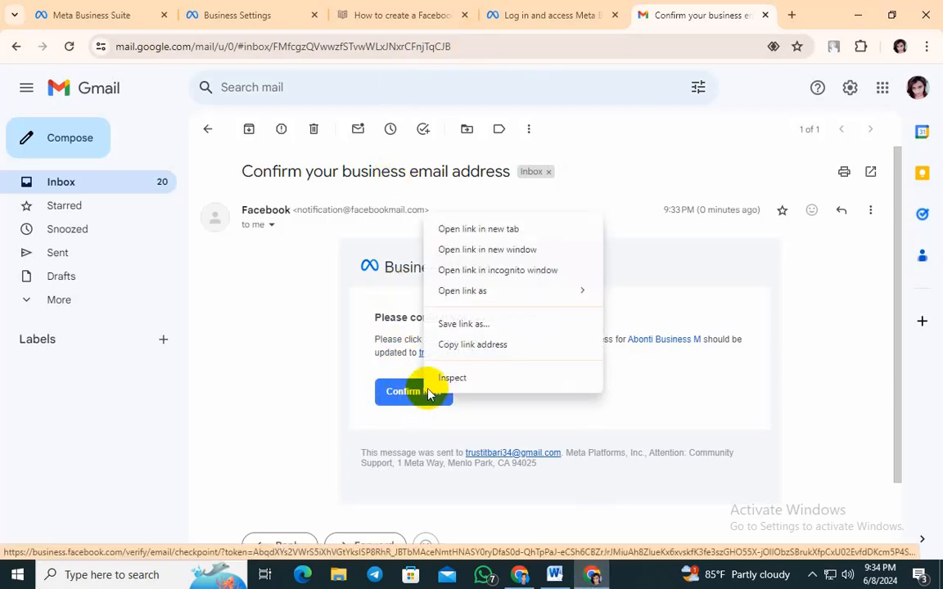
pyautogui.click(481, 346)
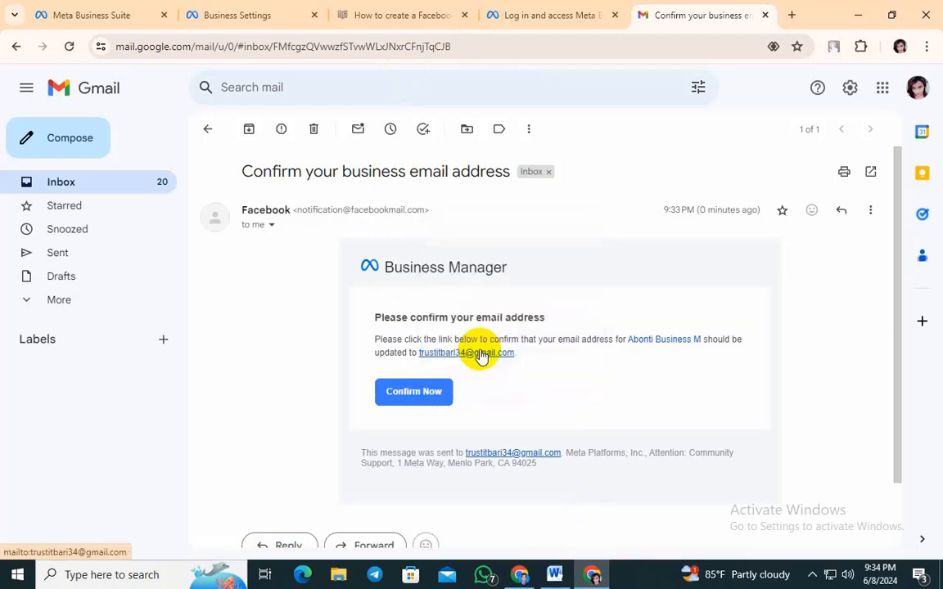
# Return to the first Chrome profile and open the copied confirmation link with its verification token in a new tab
pyautogui.click(522, 572)
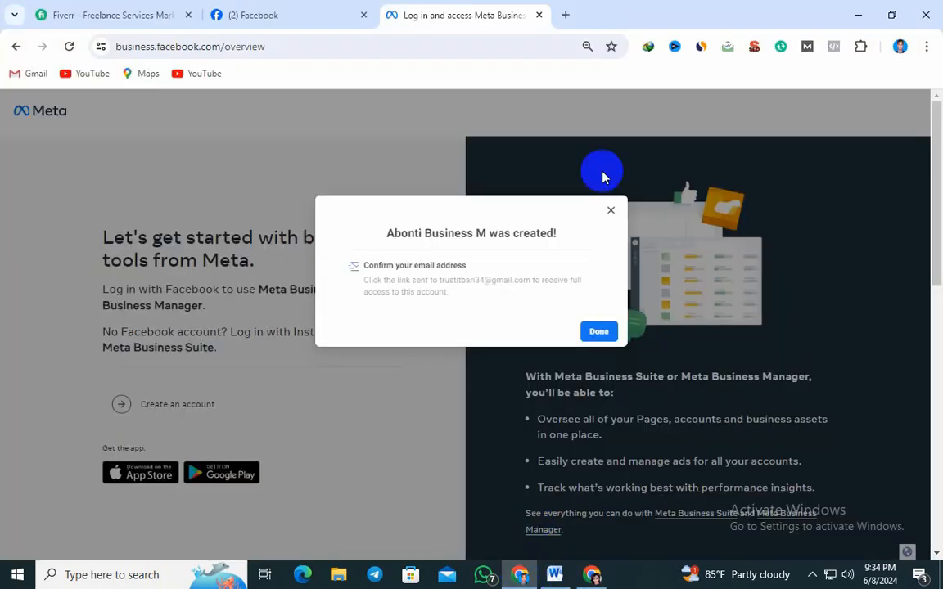
pyautogui.click(564, 15)
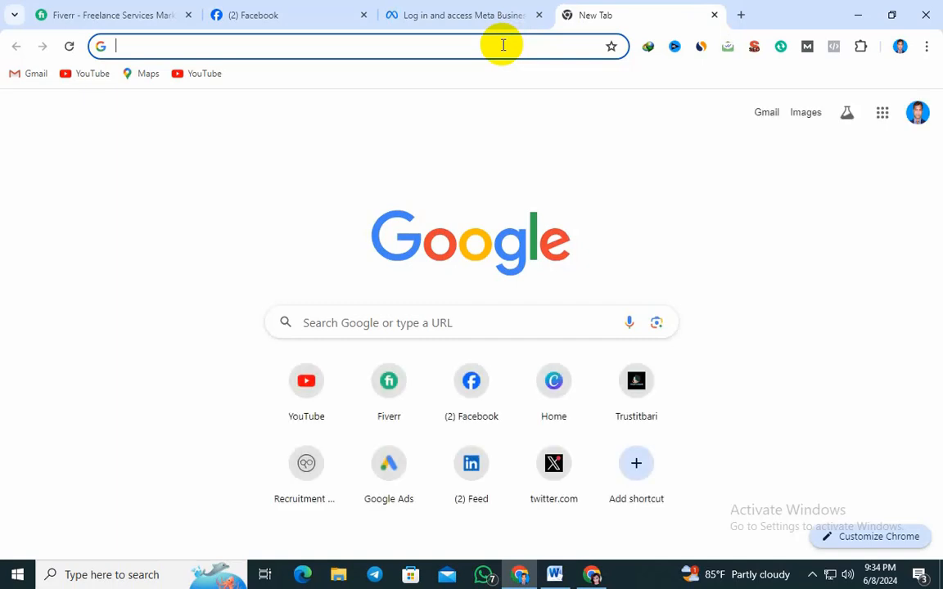
pyautogui.rightClick(502, 45)
pyautogui.click(540, 176)
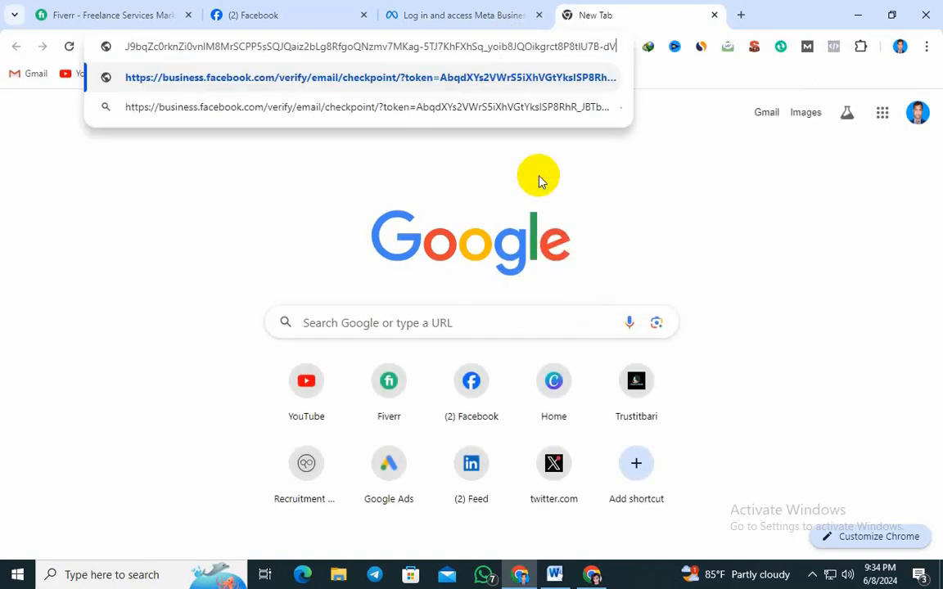
pyautogui.press('Return')
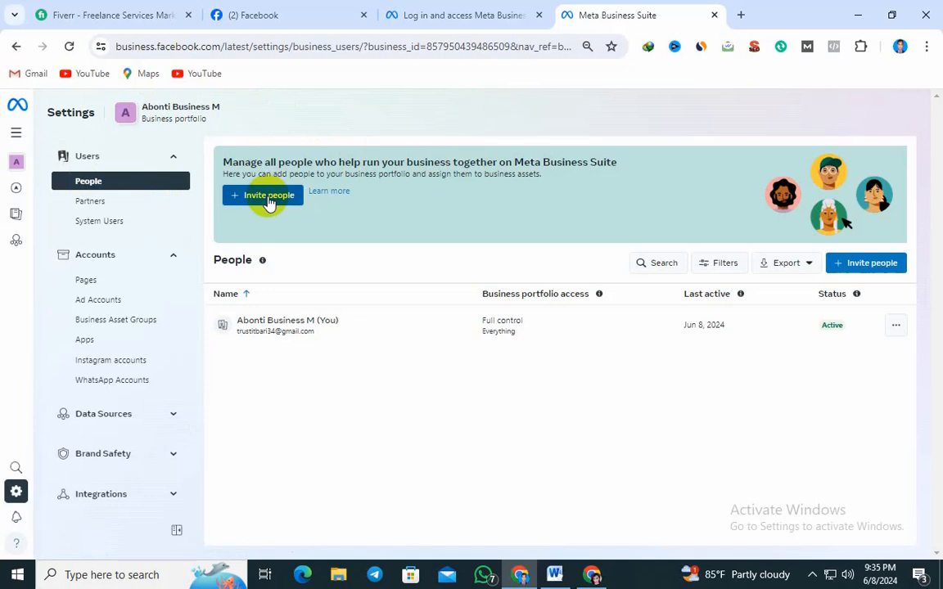
# Look through the Partners and Pages settings, the portfolio name and the list of settings categories
pyautogui.click(99, 203)
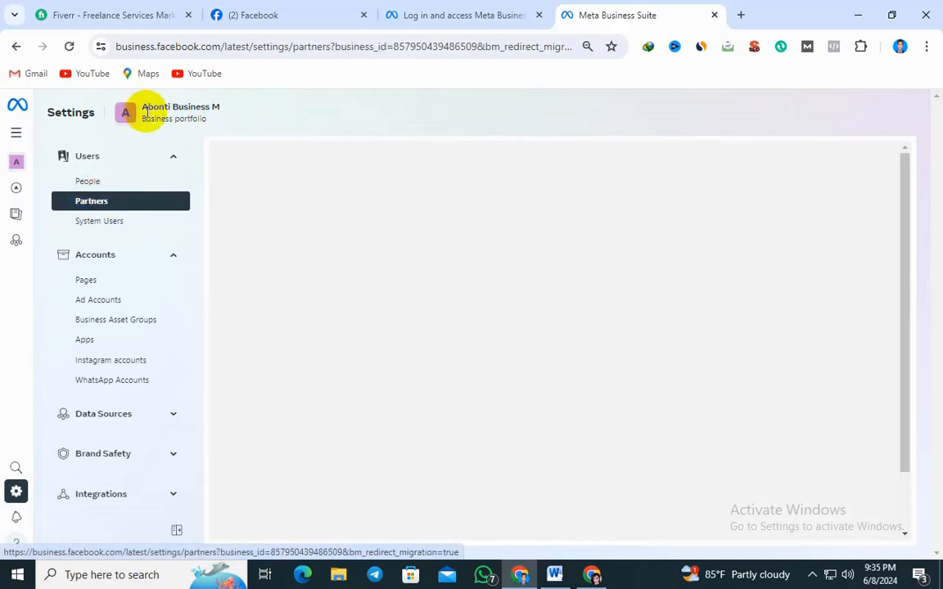
pyautogui.moveTo(139, 109); pyautogui.dragTo(239, 125)
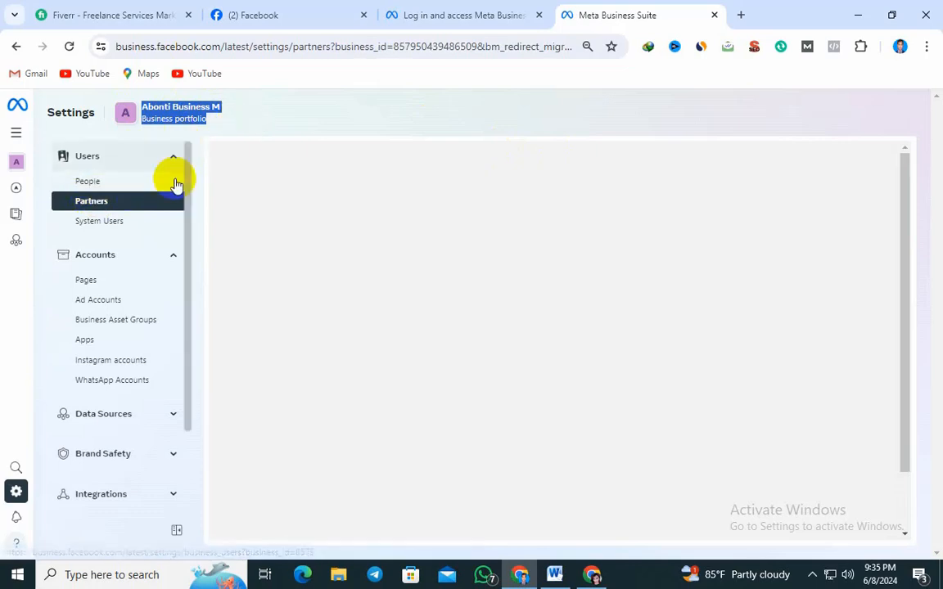
pyautogui.moveTo(185, 245); pyautogui.dragTo(189, 211)
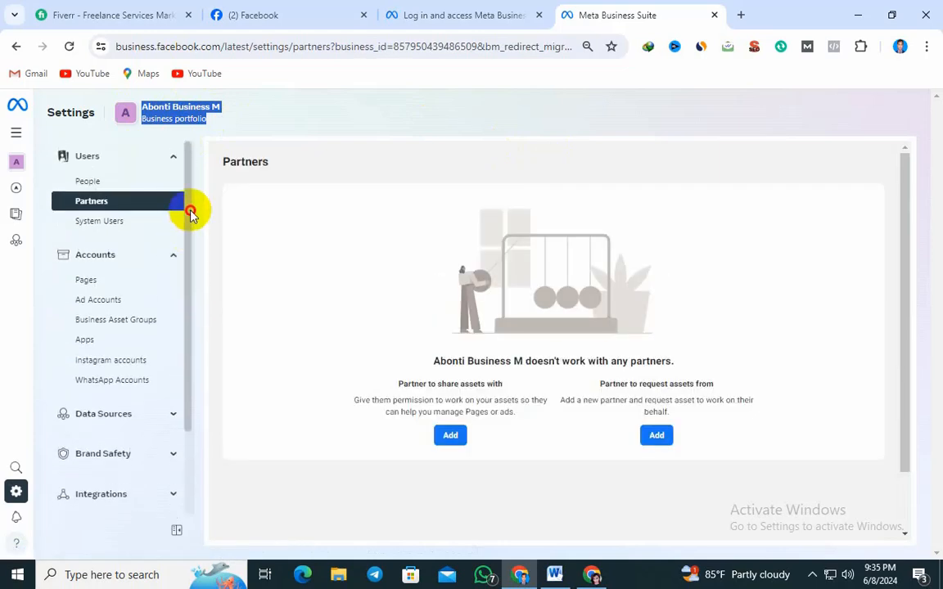
pyautogui.click(292, 124)
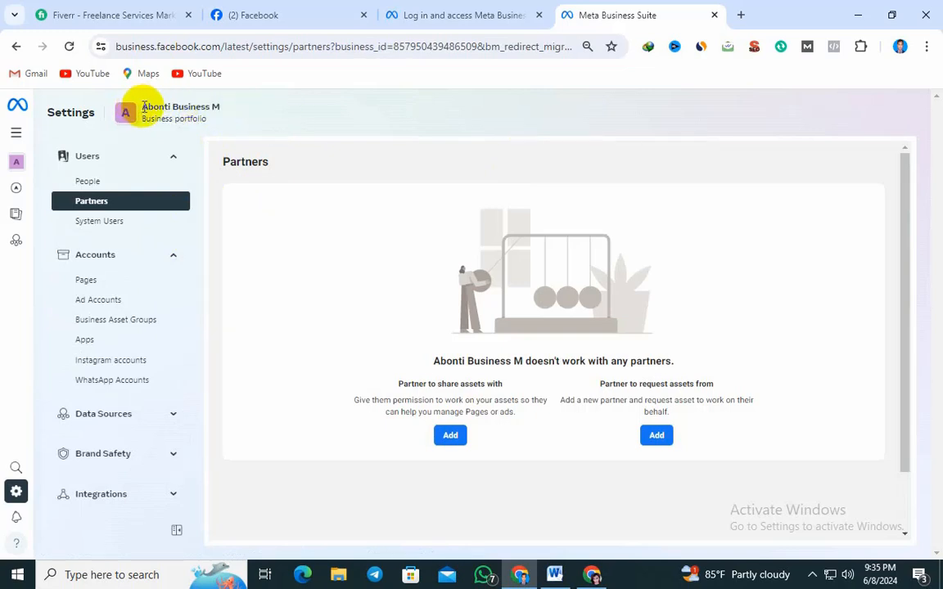
pyautogui.moveTo(131, 110); pyautogui.dragTo(265, 110)
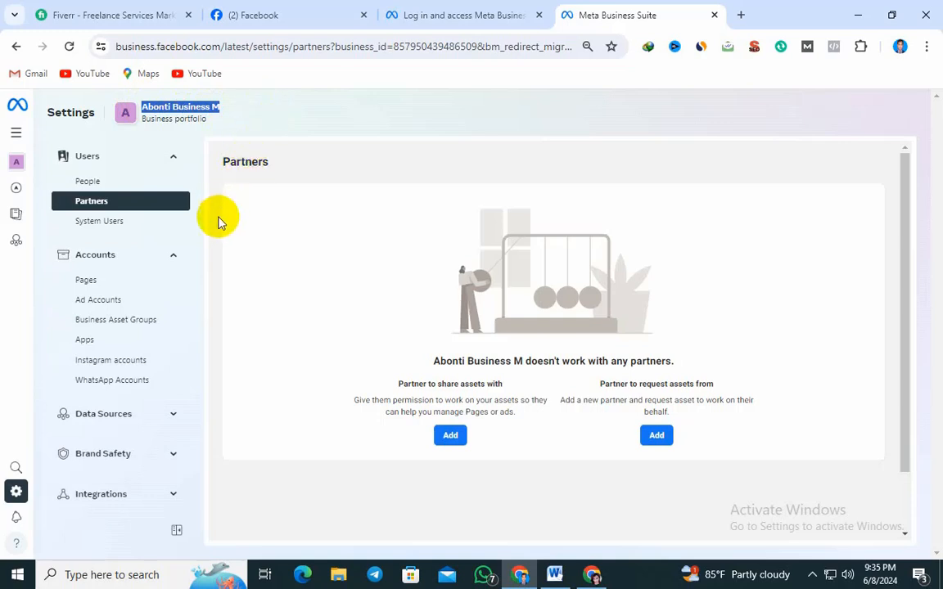
pyautogui.click(297, 125)
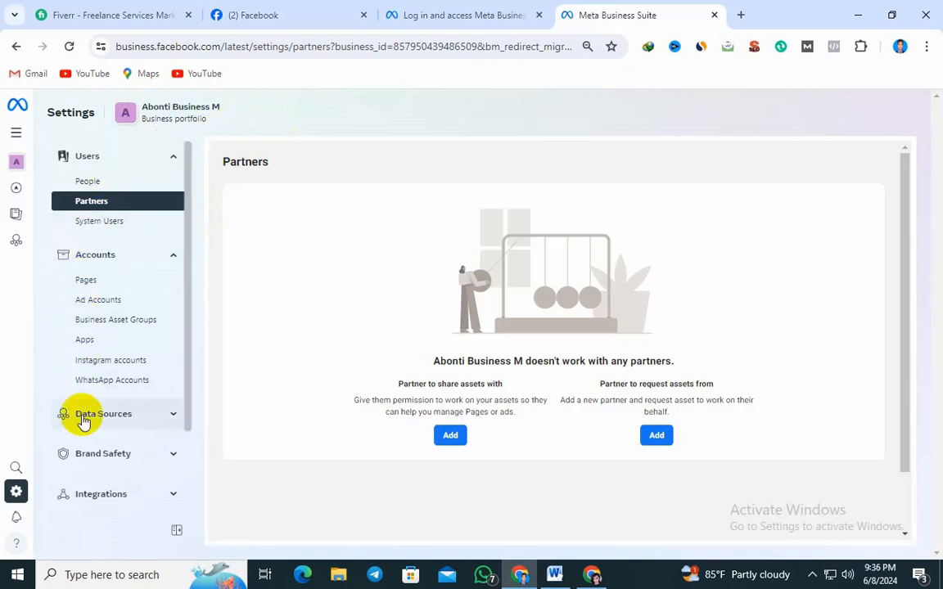
pyautogui.scroll(-4, 189, 343)
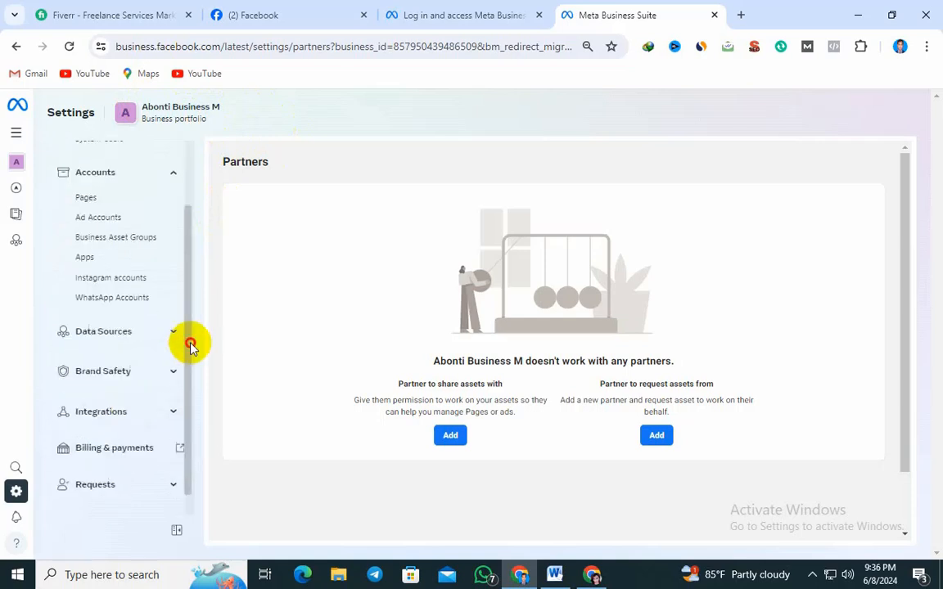
pyautogui.moveTo(185, 399); pyautogui.dragTo(185, 236)
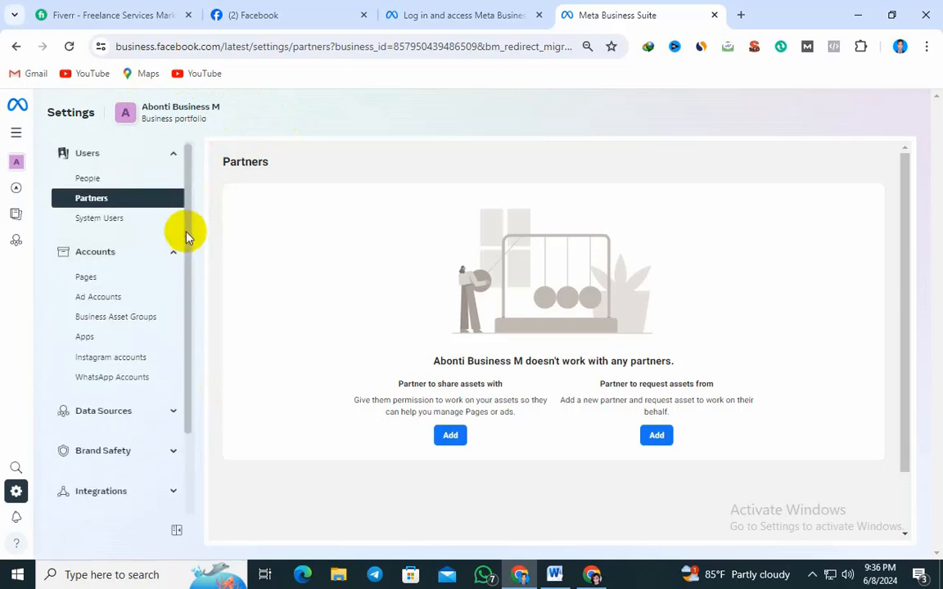
pyautogui.click(87, 279)
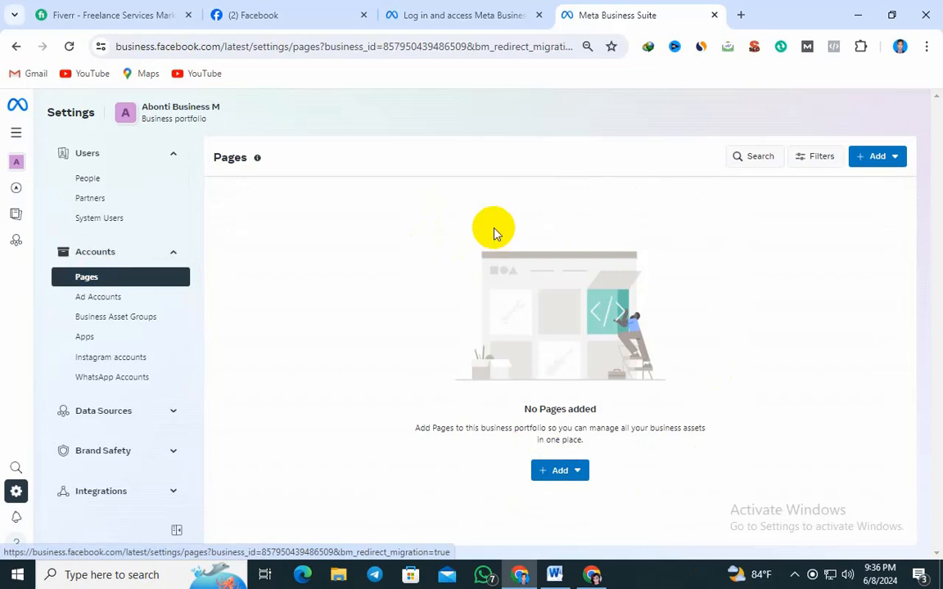
# Open the Ad Accounts settings of the Abonti Business M portfolio and highlight the portfolio name
pyautogui.click(85, 300)
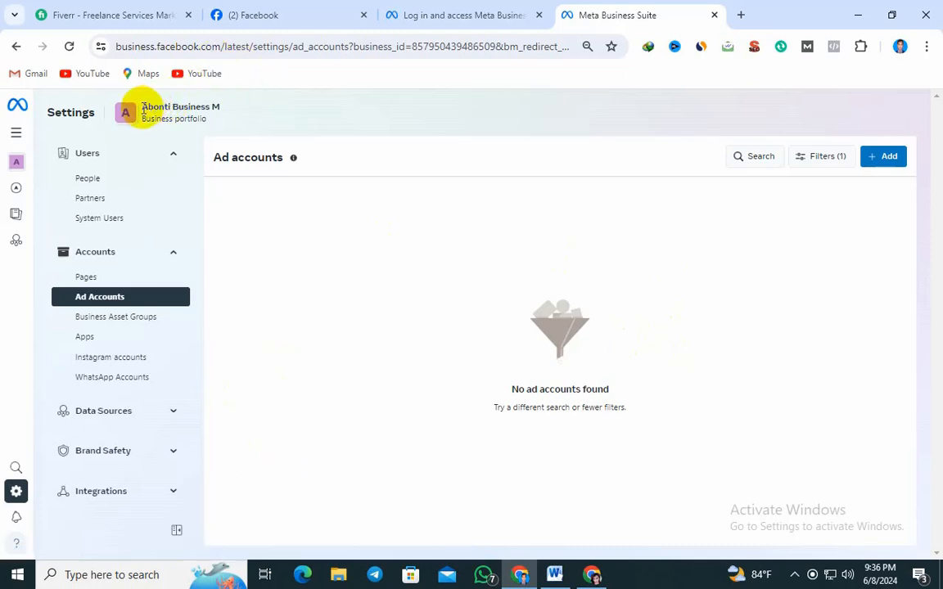
pyautogui.moveTo(142, 109); pyautogui.dragTo(226, 107)
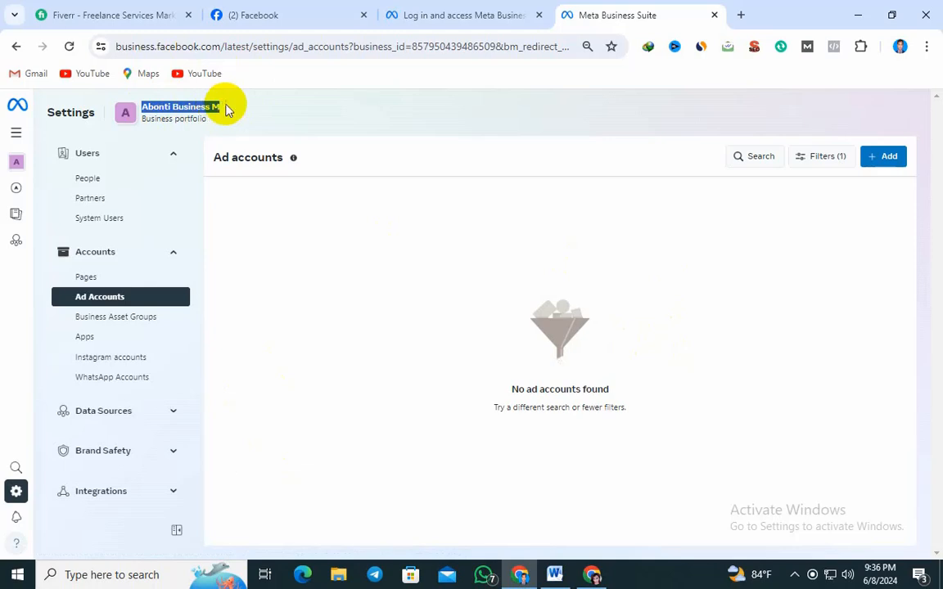
# Switch to the Word outline, review the Ads account stage under Create Business adsmanager, and return to the Chrome settings page
pyautogui.click(554, 575)
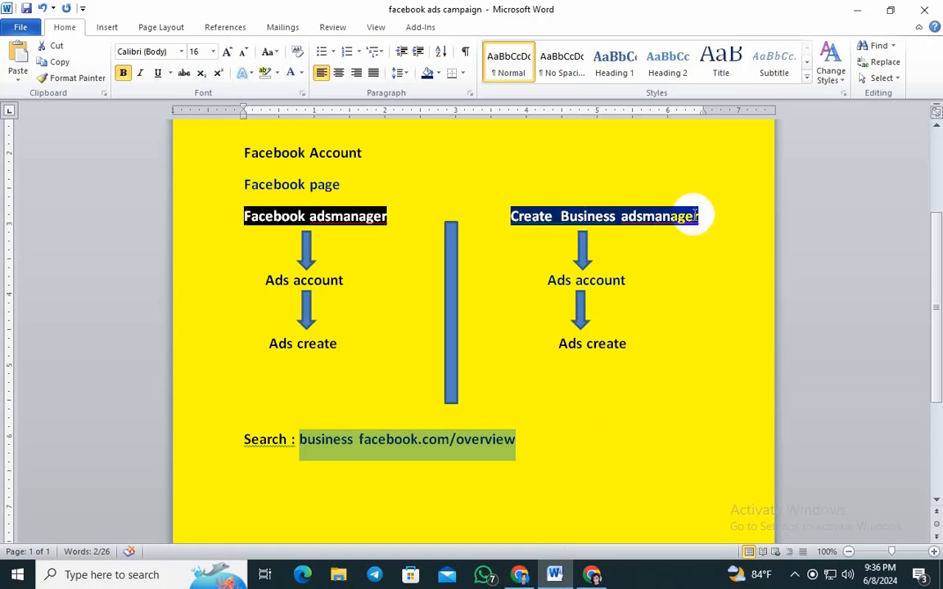
pyautogui.moveTo(548, 280); pyautogui.dragTo(634, 279)
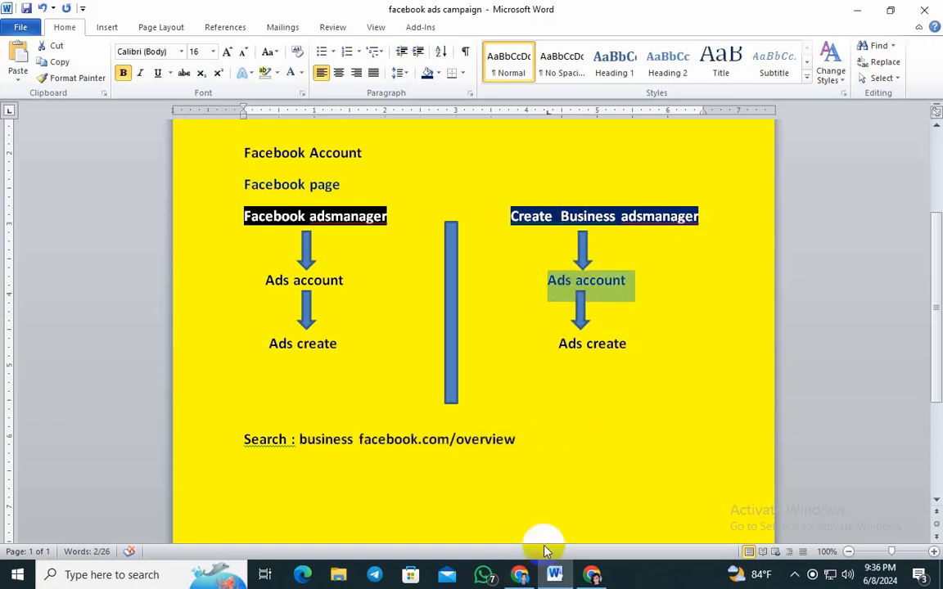
pyautogui.click(520, 574)
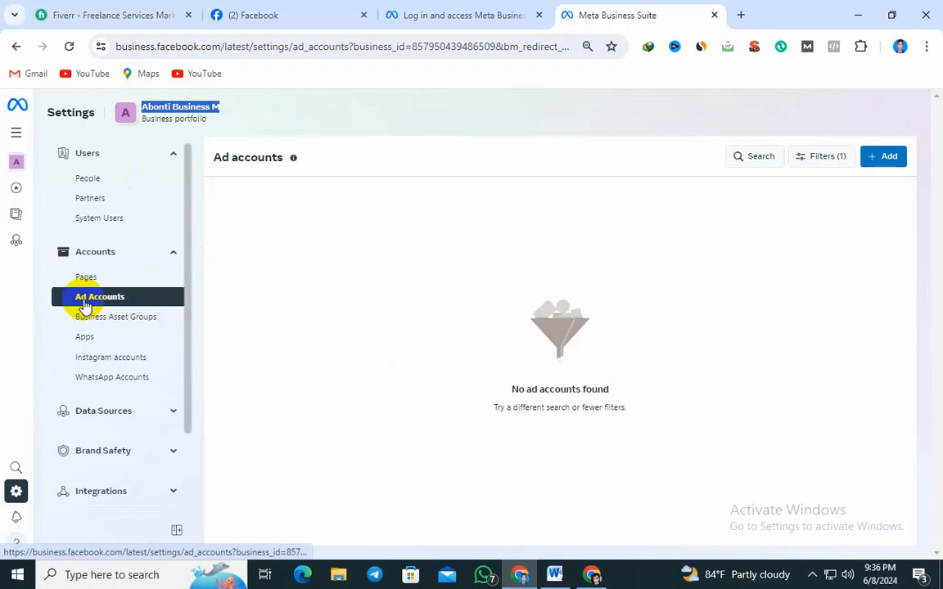
# Start a new ad account named "Abonti ads account 1", keeping the Asia/Dhaka time zone and US Dollars, and proceed to confirmation
pyautogui.click(889, 161)
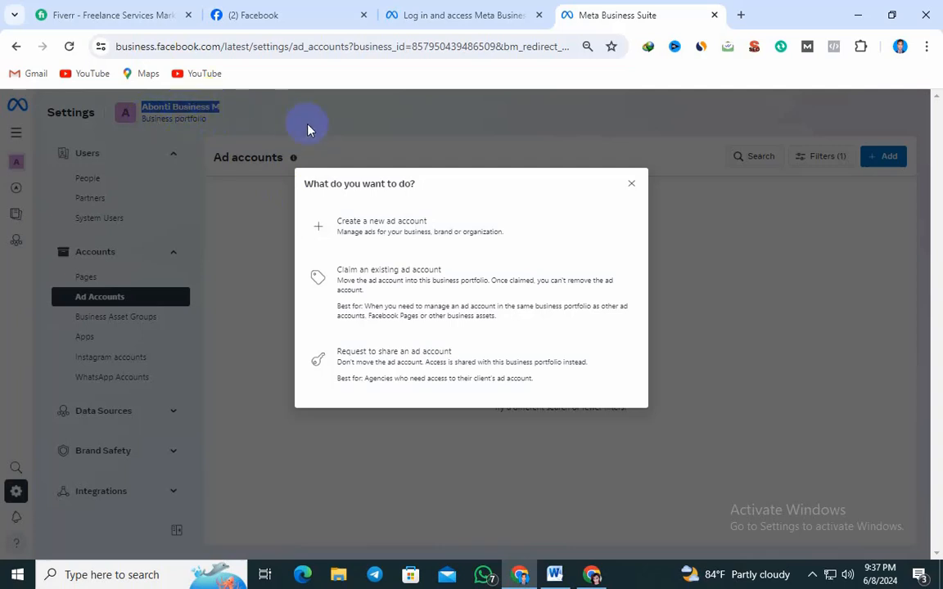
pyautogui.click(392, 230)
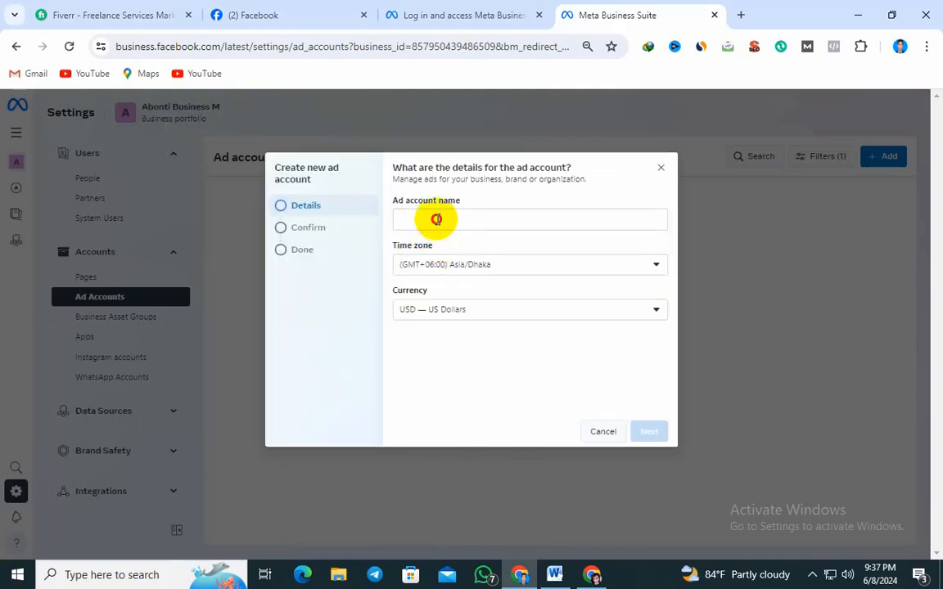
pyautogui.click(437, 219)
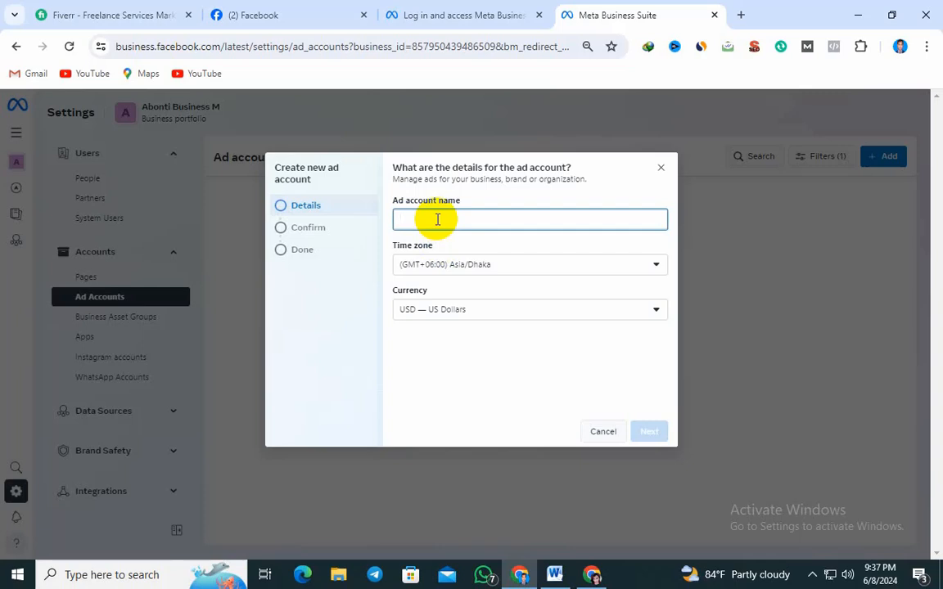
pyautogui.write('A')
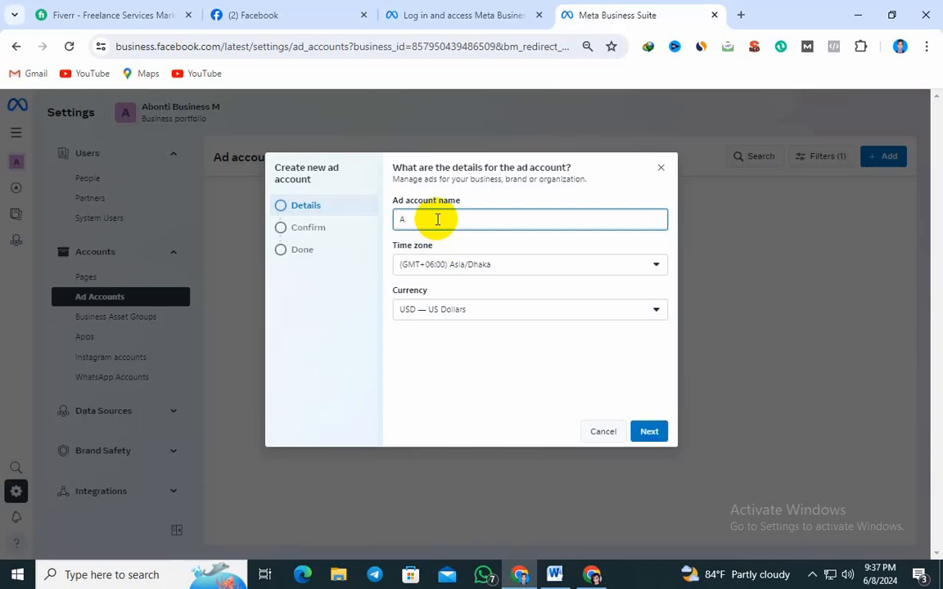
pyautogui.write('bonti ads')
pyautogui.write('account 1')
pyautogui.click(437, 219)
pyautogui.write('s')
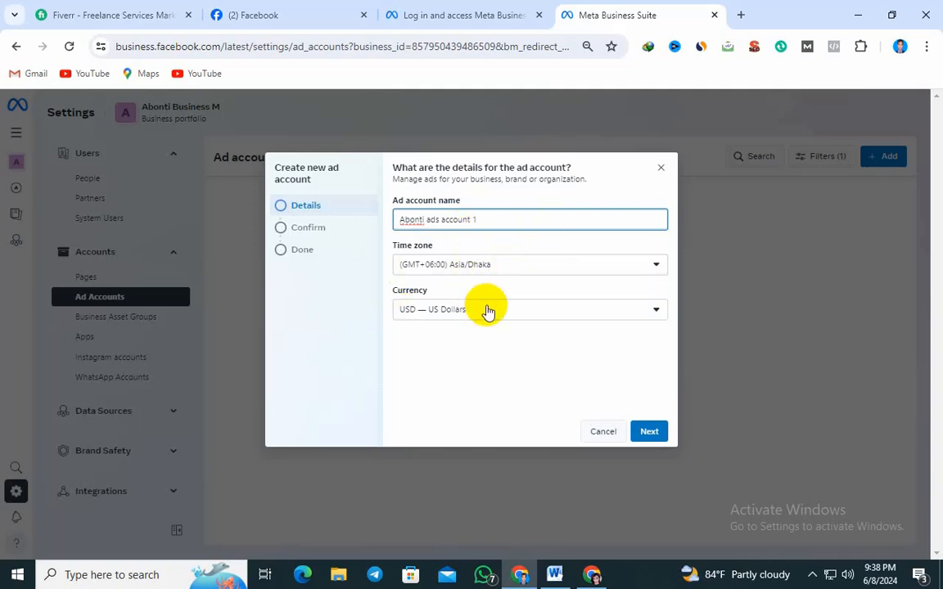
pyautogui.click(649, 431)
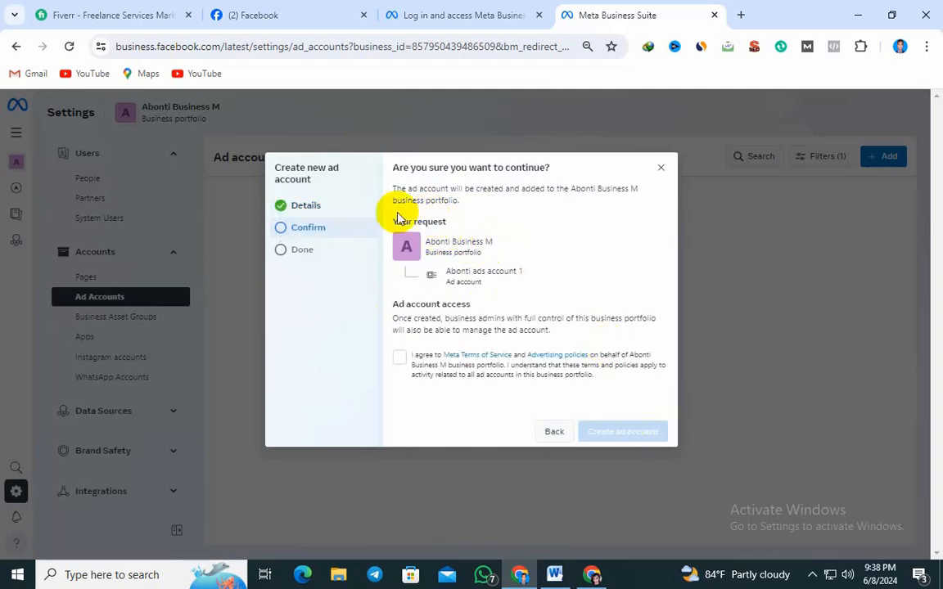
# Review the request, agree to the Meta terms and advertising policies, and create the ad account without adding payment info
pyautogui.click(430, 239)
pyautogui.moveTo(430, 239); pyautogui.dragTo(483, 242)
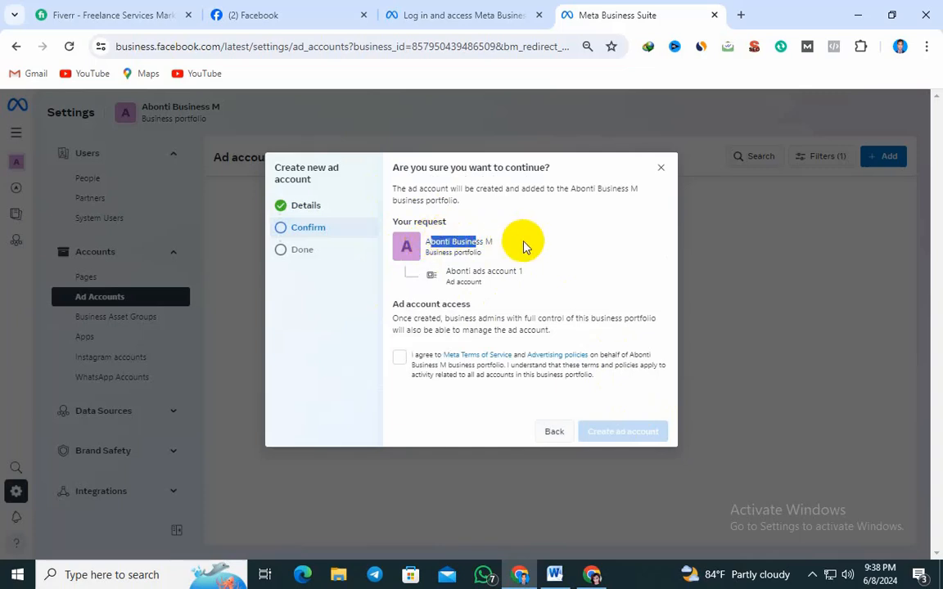
pyautogui.click(446, 273)
pyautogui.moveTo(446, 273); pyautogui.dragTo(627, 269)
pyautogui.click(626, 270)
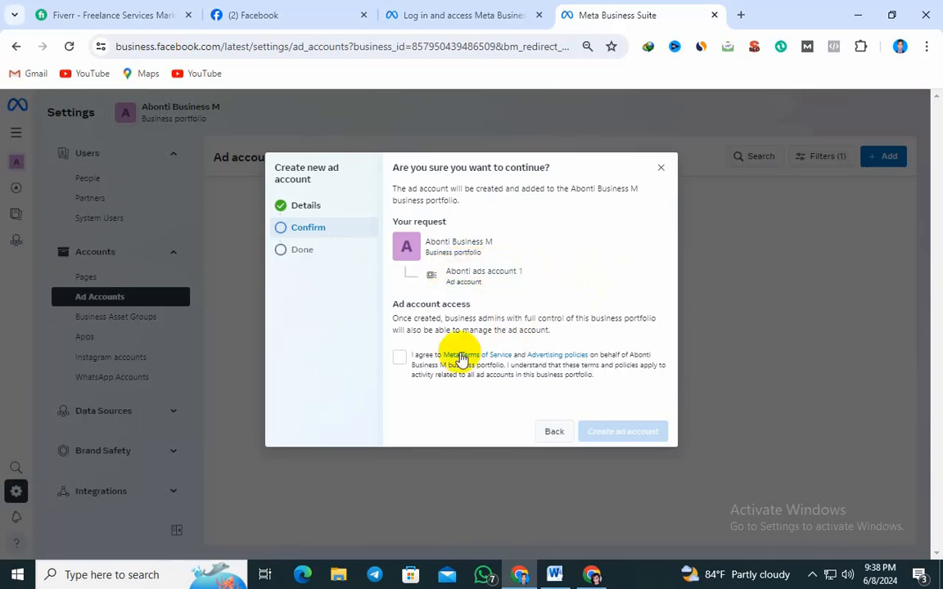
pyautogui.click(399, 361)
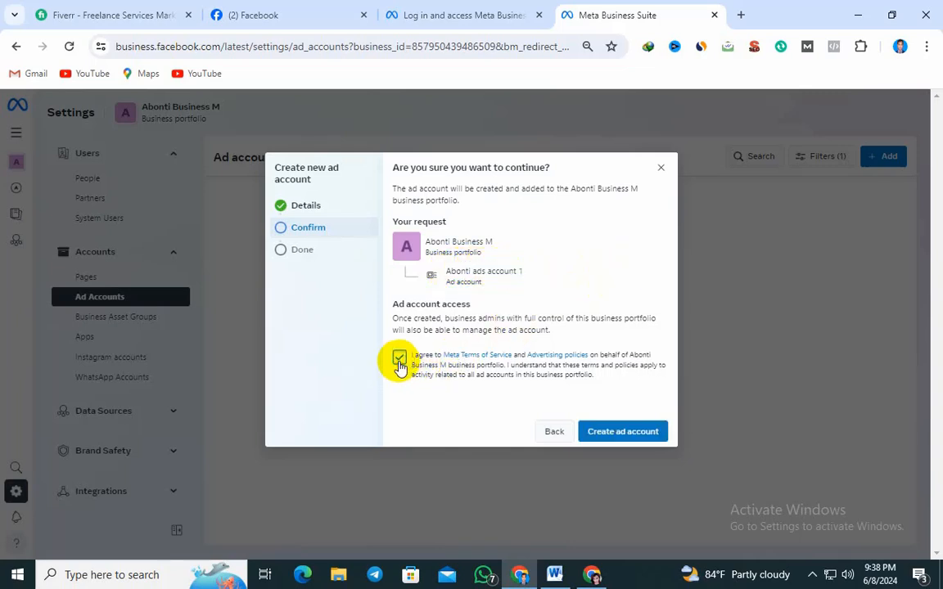
pyautogui.click(591, 438)
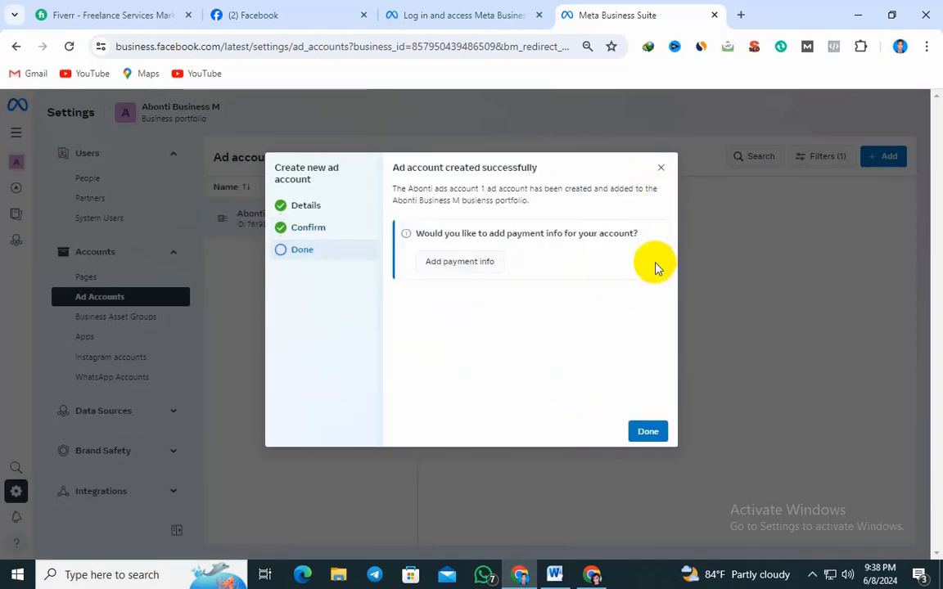
pyautogui.click(649, 431)
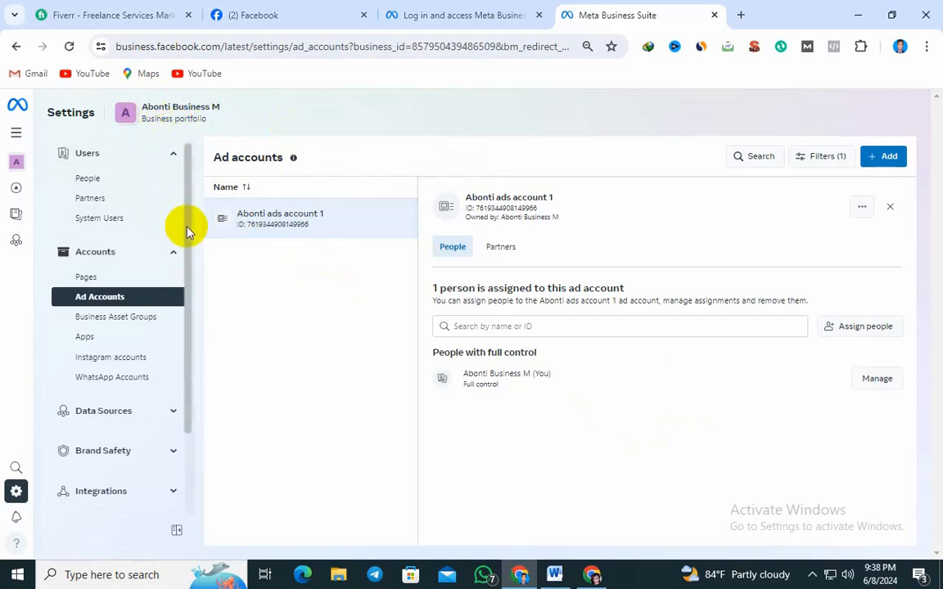
pyautogui.moveTo(187, 229); pyautogui.dragTo(187, 462)
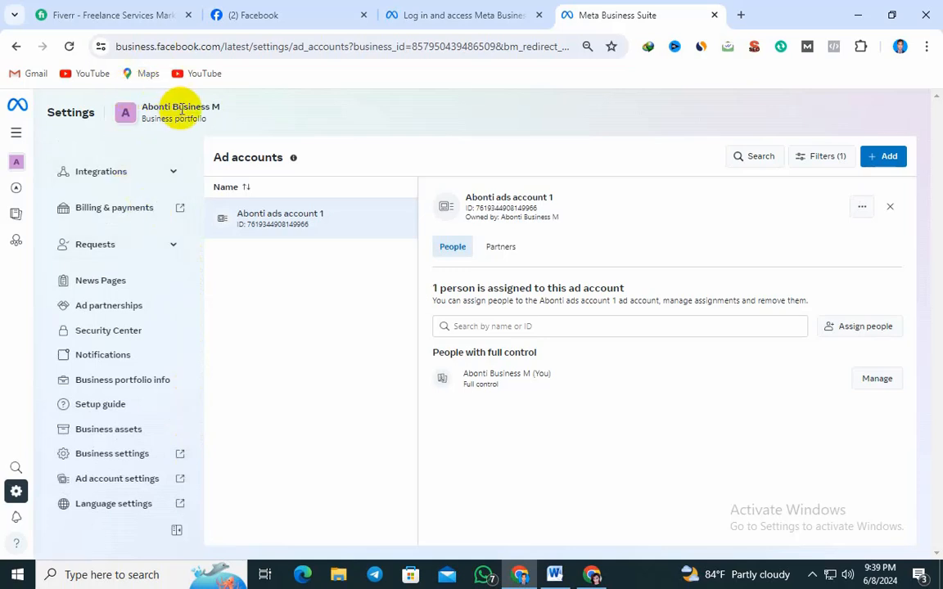
pyautogui.moveTo(192, 424); pyautogui.dragTo(191, 439)
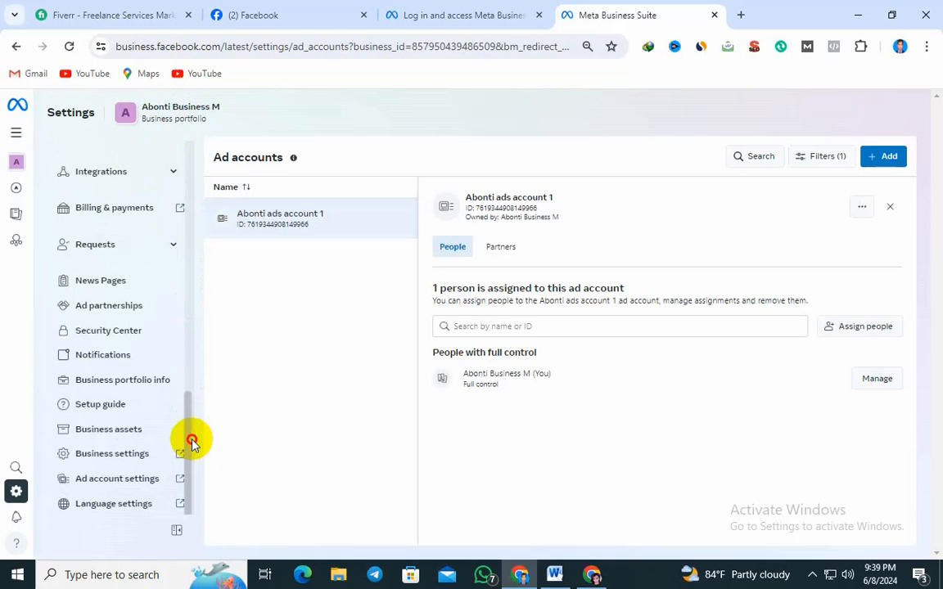
pyautogui.moveTo(191, 442); pyautogui.dragTo(188, 226)
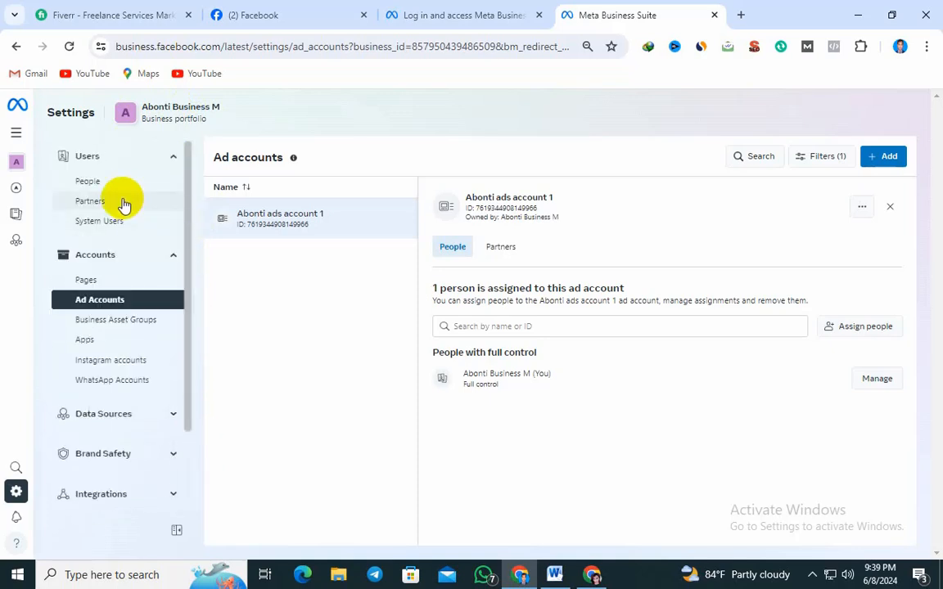
# Open the full Business settings for Abonti Business M and go to its business information page
pyautogui.click(93, 180)
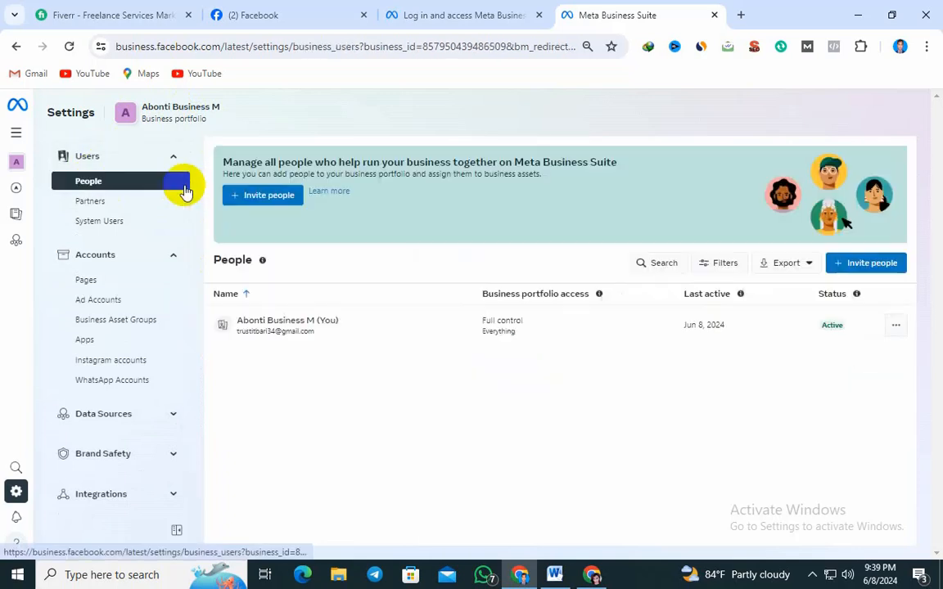
pyautogui.moveTo(188, 186); pyautogui.dragTo(189, 416)
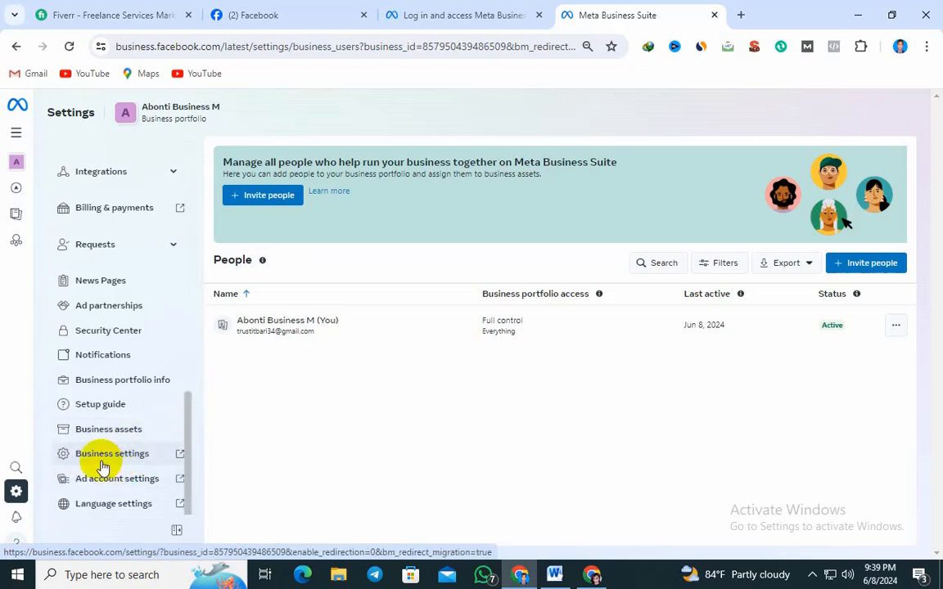
pyautogui.click(129, 455)
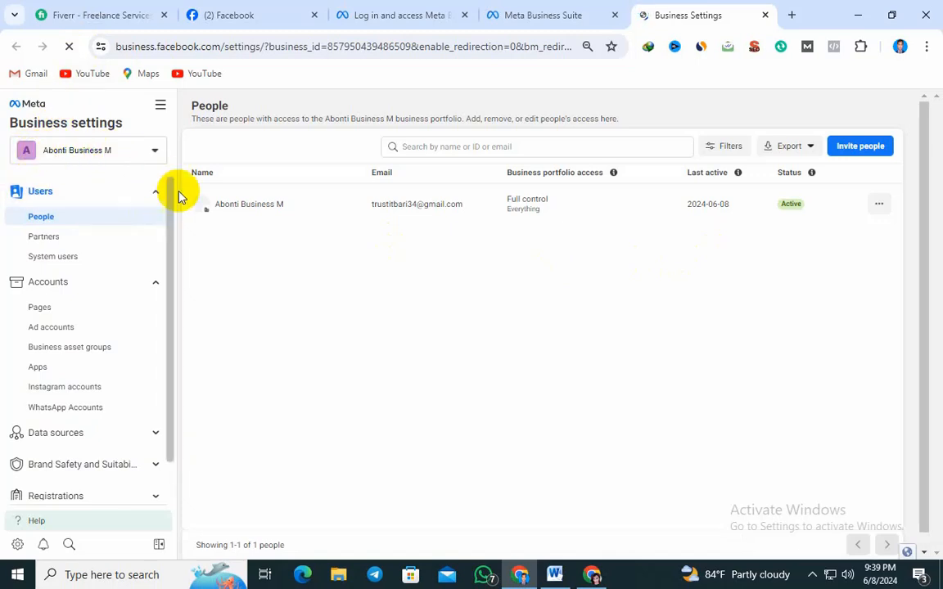
pyautogui.moveTo(172, 194)
pyautogui.mouseDown()
pyautogui.moveTo(173, 395)
pyautogui.moveTo(160, 463)
pyautogui.mouseUp()
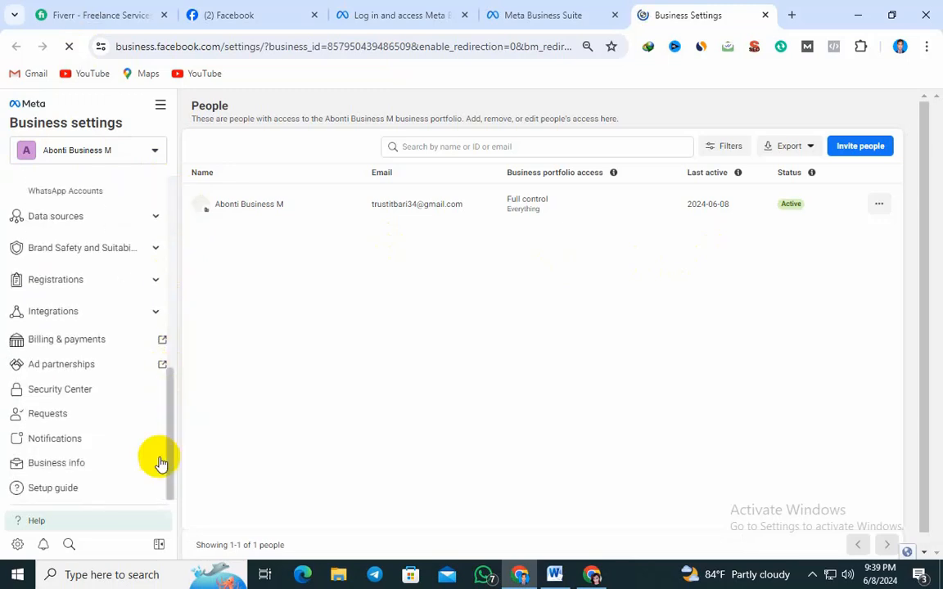
pyautogui.click(47, 471)
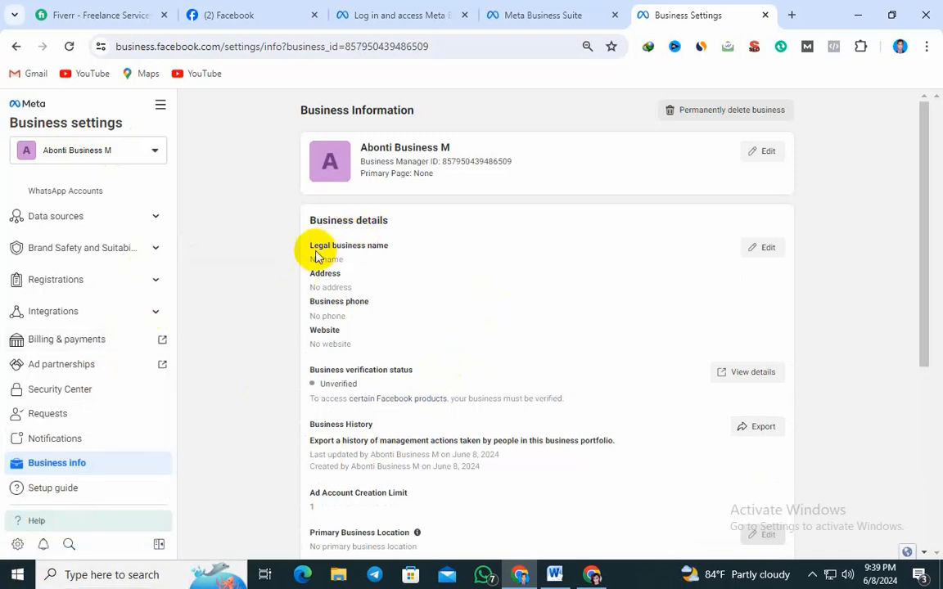
# Edit the business details, entering "Abonti business manager" as the legal name and choosing Bangladesh as the country
pyautogui.click(767, 249)
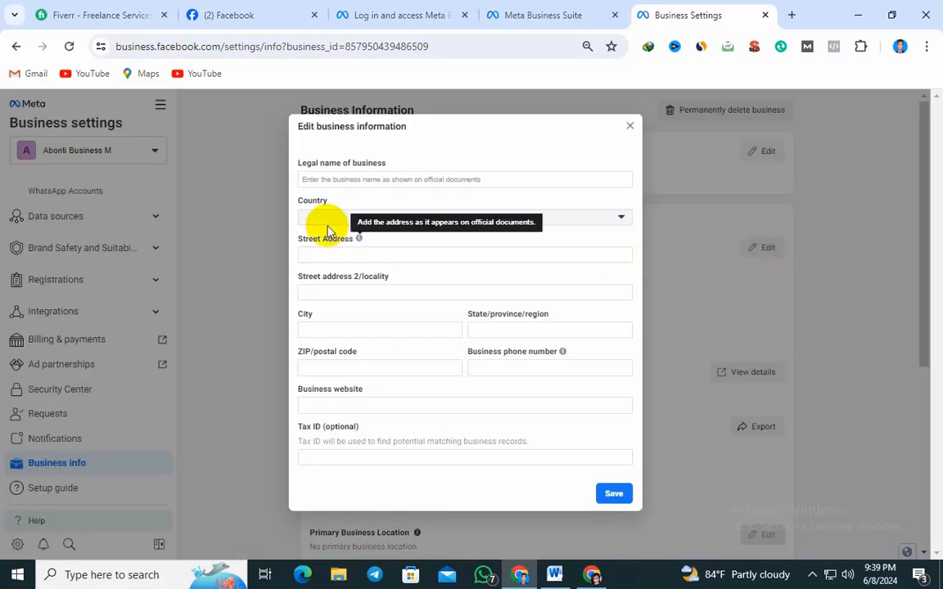
pyautogui.click(339, 178)
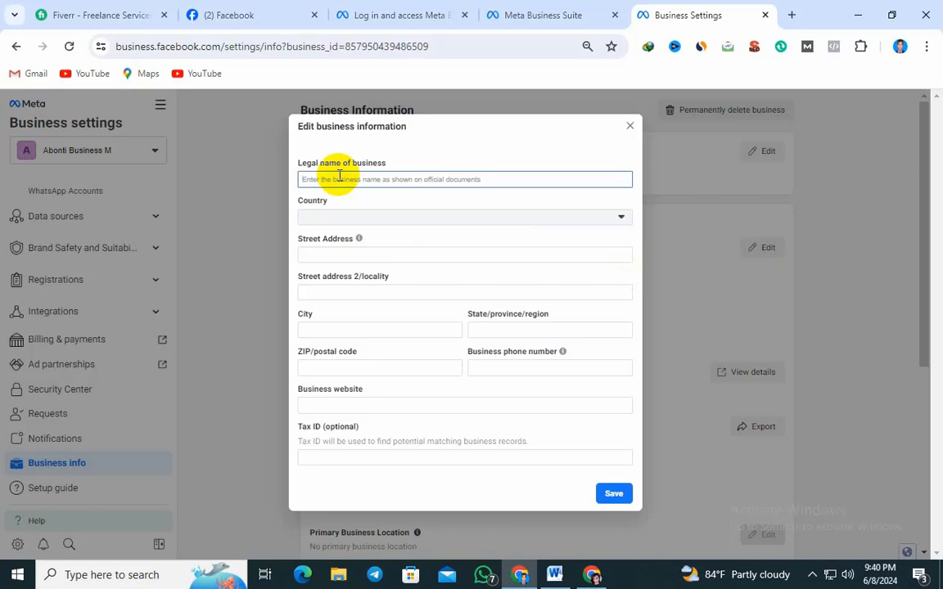
pyautogui.write('A')
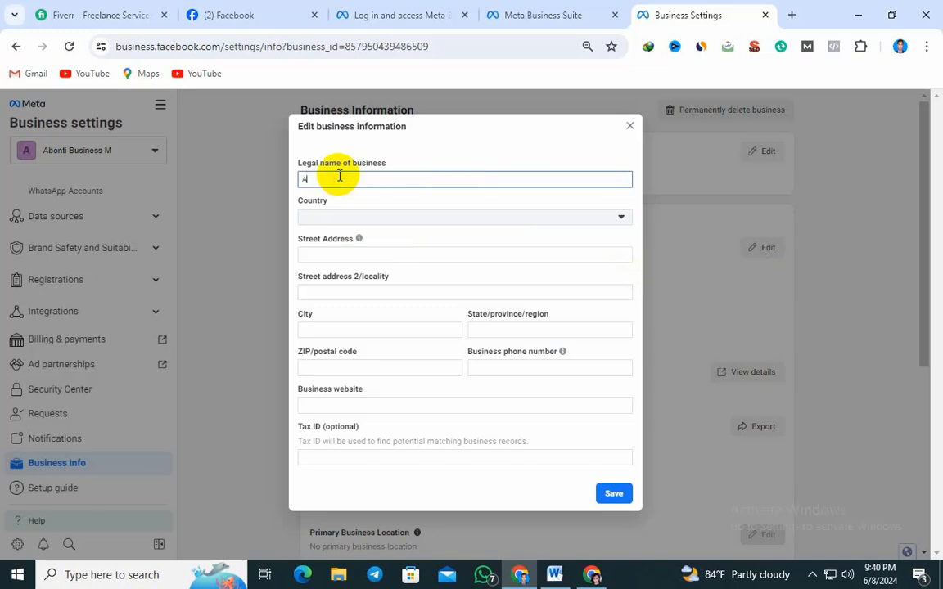
pyautogui.write('bonti business manager')
pyautogui.click(418, 219)
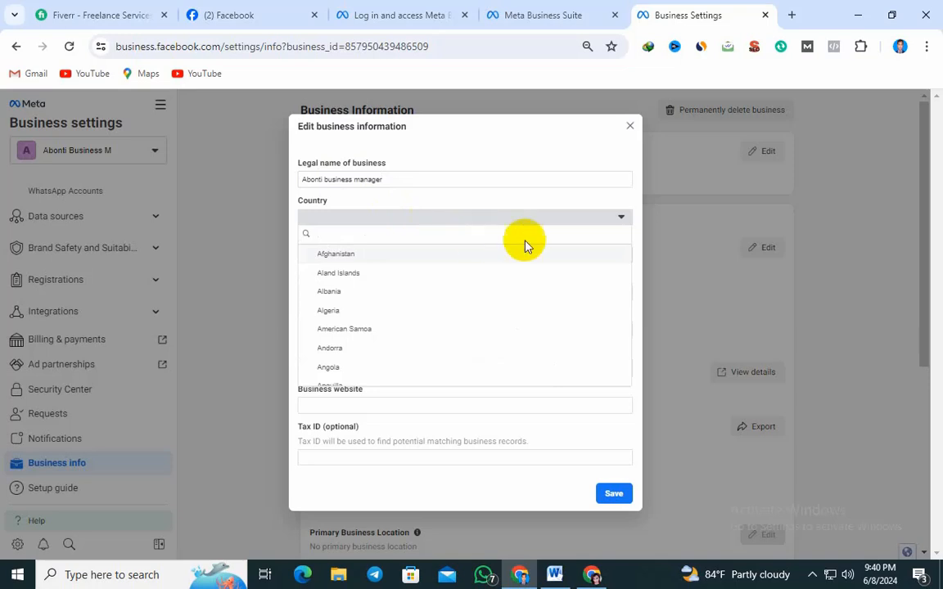
pyautogui.moveTo(628, 251); pyautogui.dragTo(628, 262)
pyautogui.click(360, 286)
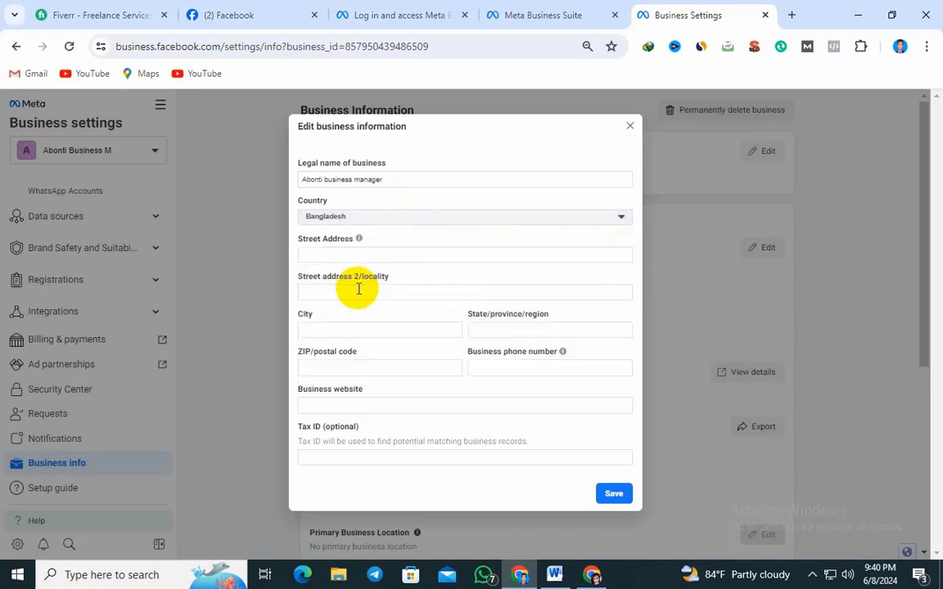
# Enter the business's street address, leaving the second address line empty
pyautogui.click(345, 258)
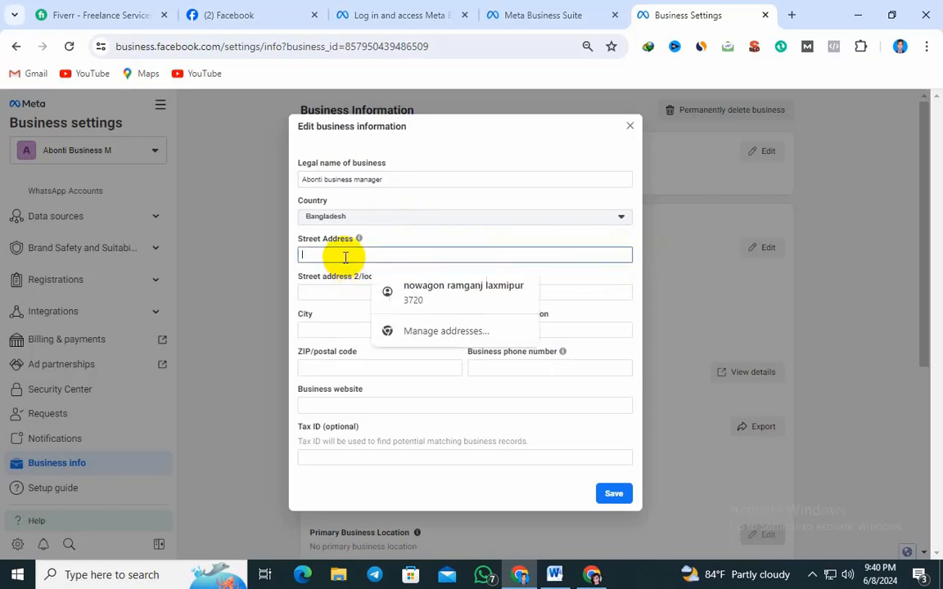
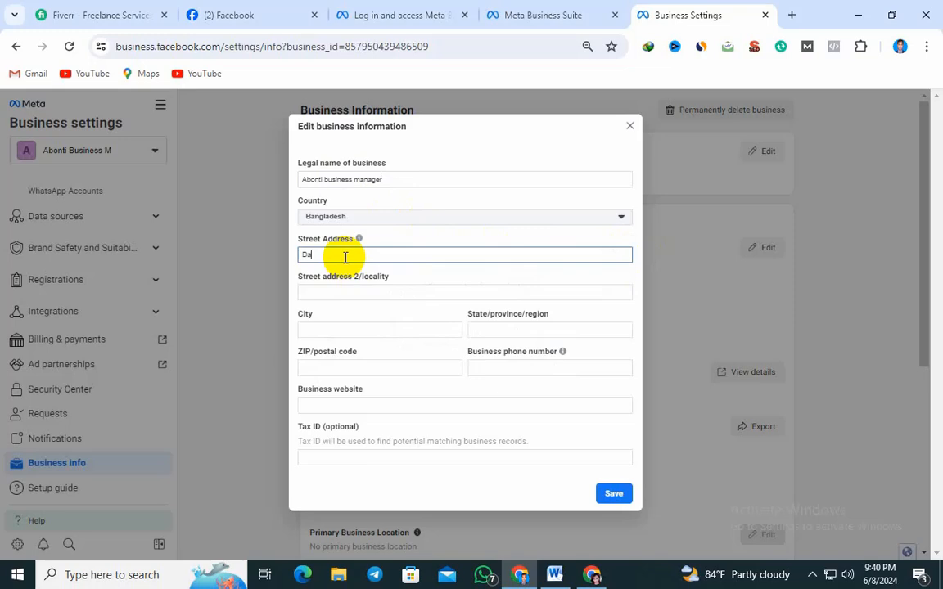
pyautogui.click(377, 296)
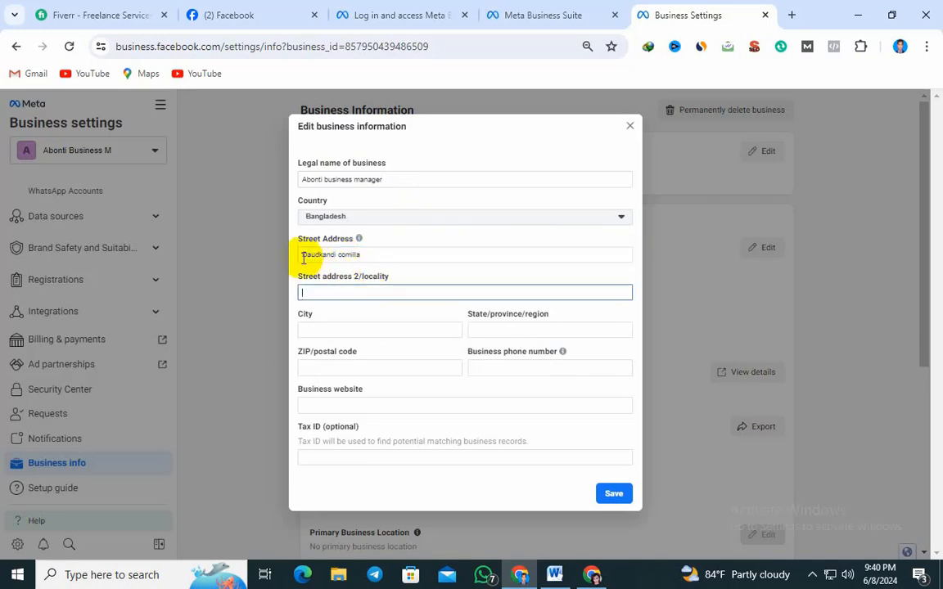
pyautogui.moveTo(302, 254); pyautogui.dragTo(394, 257)
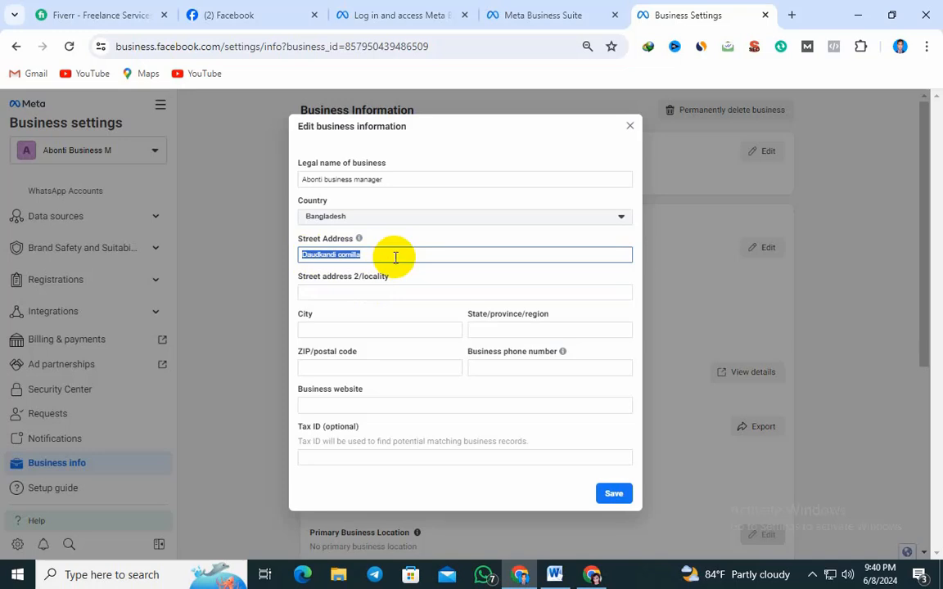
pyautogui.click(395, 257)
pyautogui.doubleClick(354, 262)
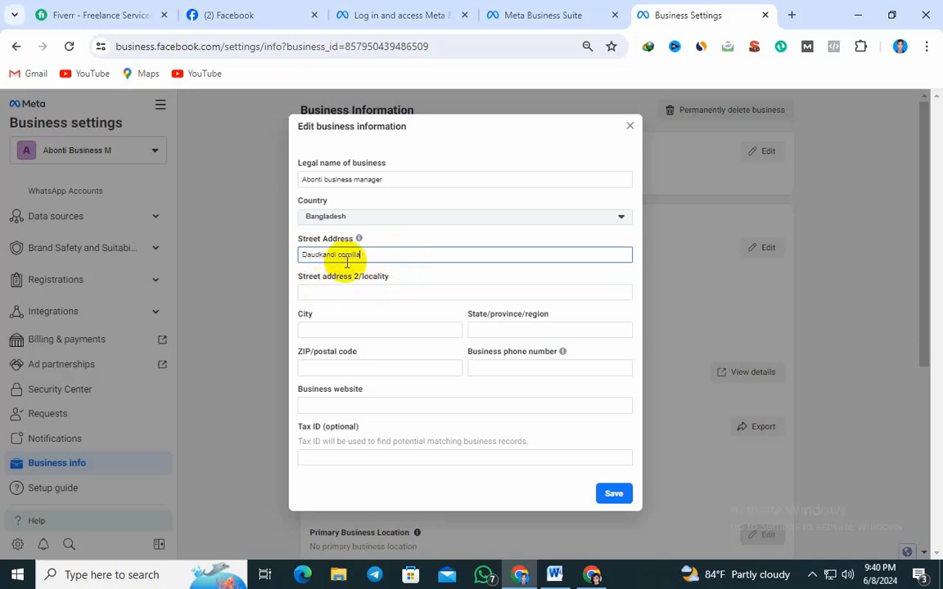
pyautogui.click(384, 260)
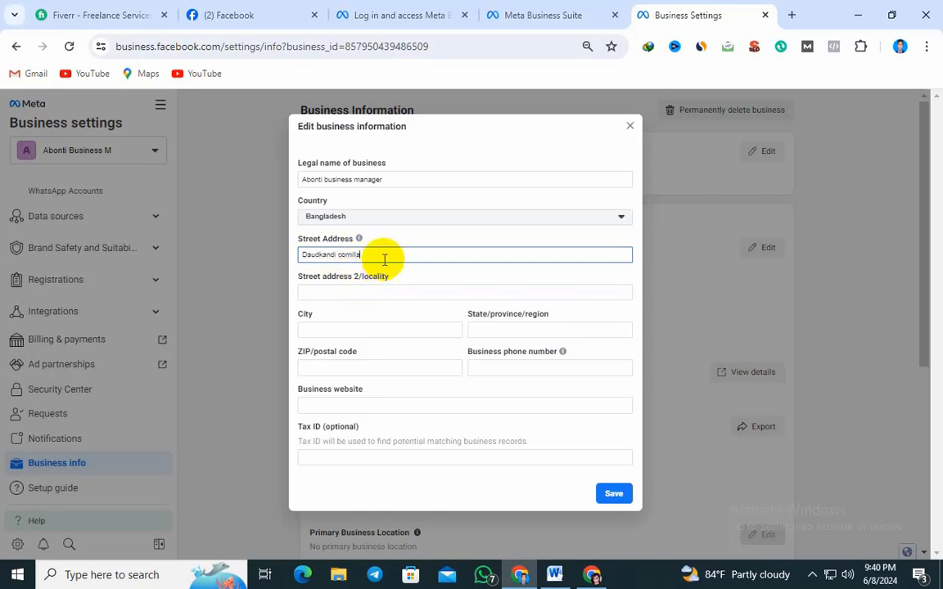
pyautogui.click(352, 297)
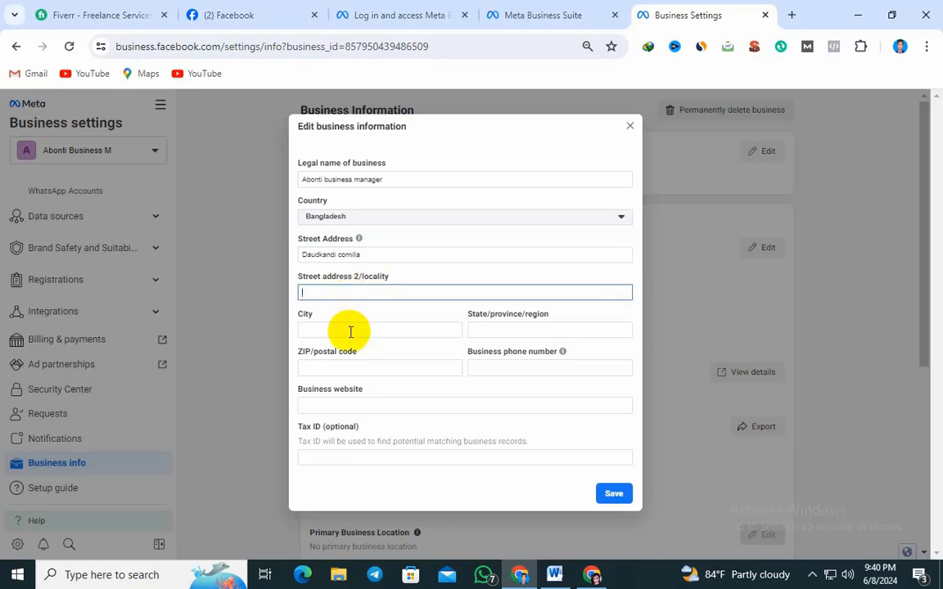
# Fill in the business's city, state or region, and postal code
pyautogui.click(351, 330)
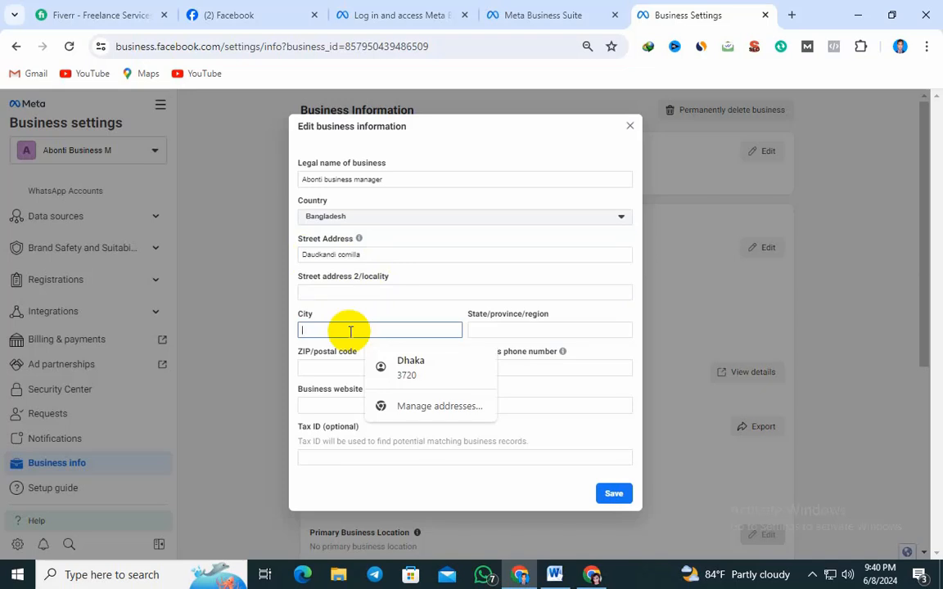
pyautogui.write('D')
pyautogui.write('auc')
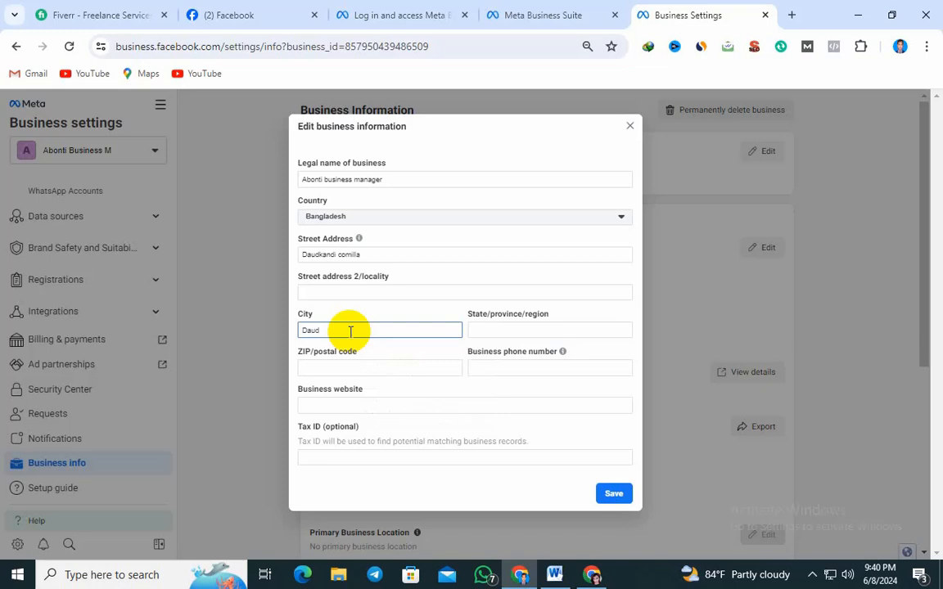
pyautogui.write('kandi')
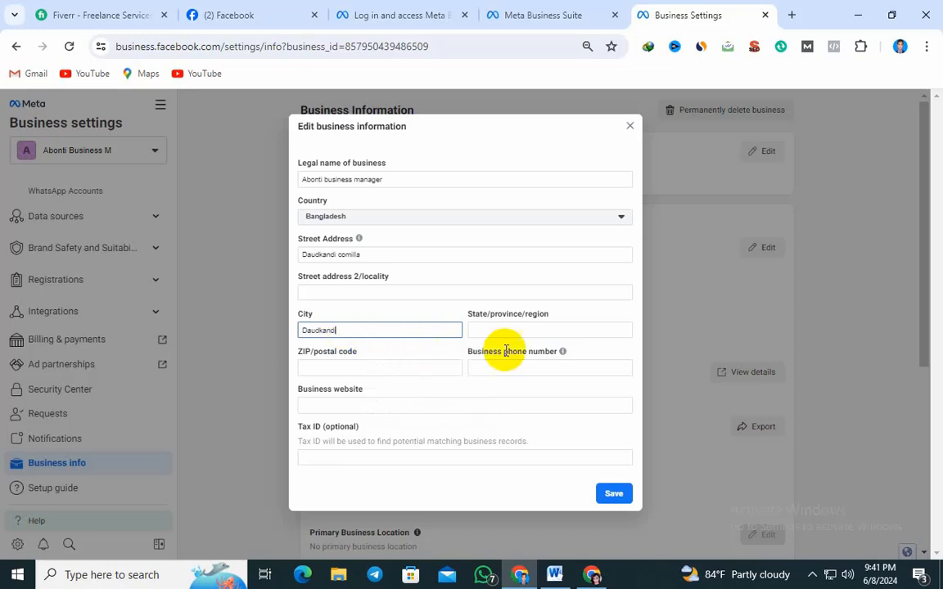
pyautogui.click(540, 330)
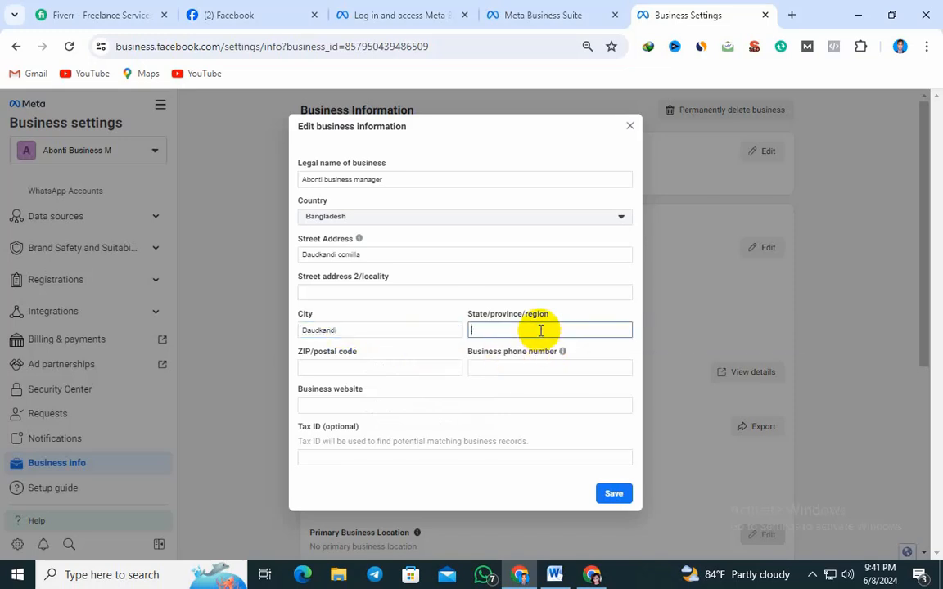
pyautogui.write('Cumilla')
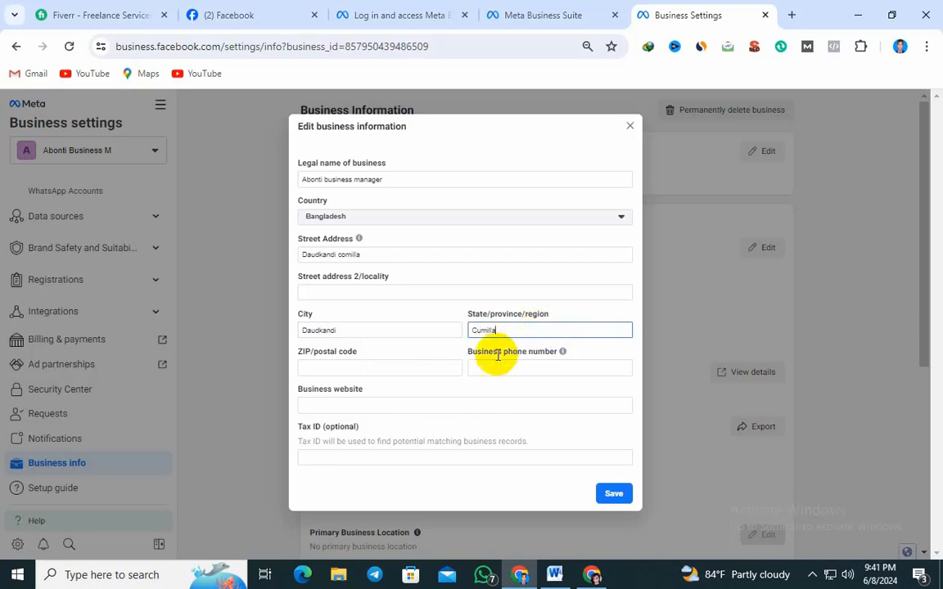
pyautogui.click(380, 370)
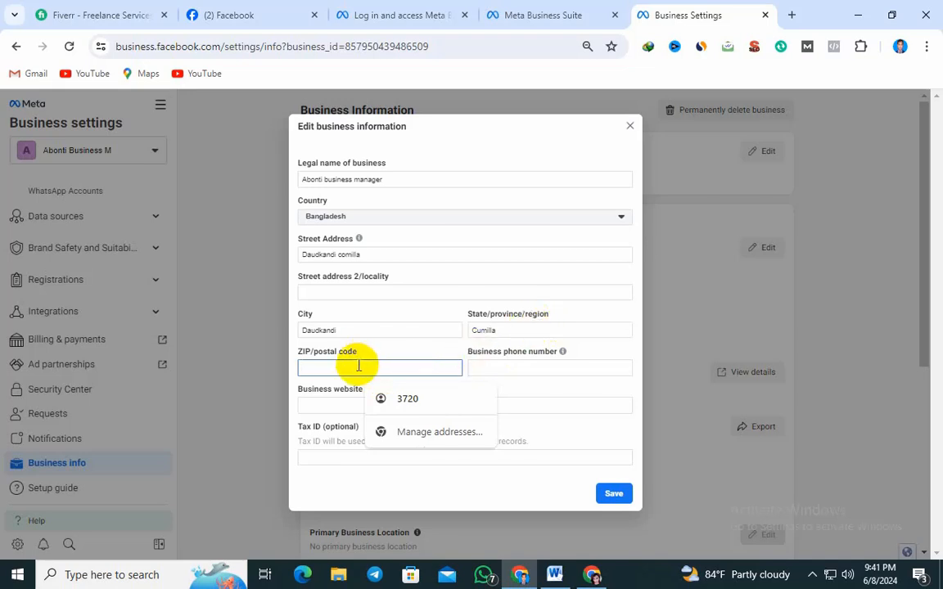
pyautogui.write('3517')
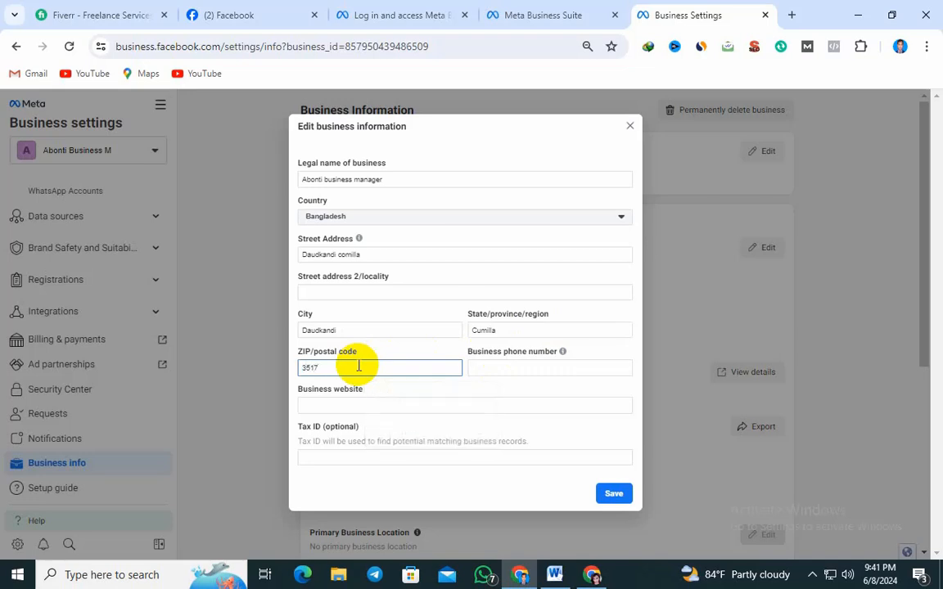
pyautogui.click(356, 402)
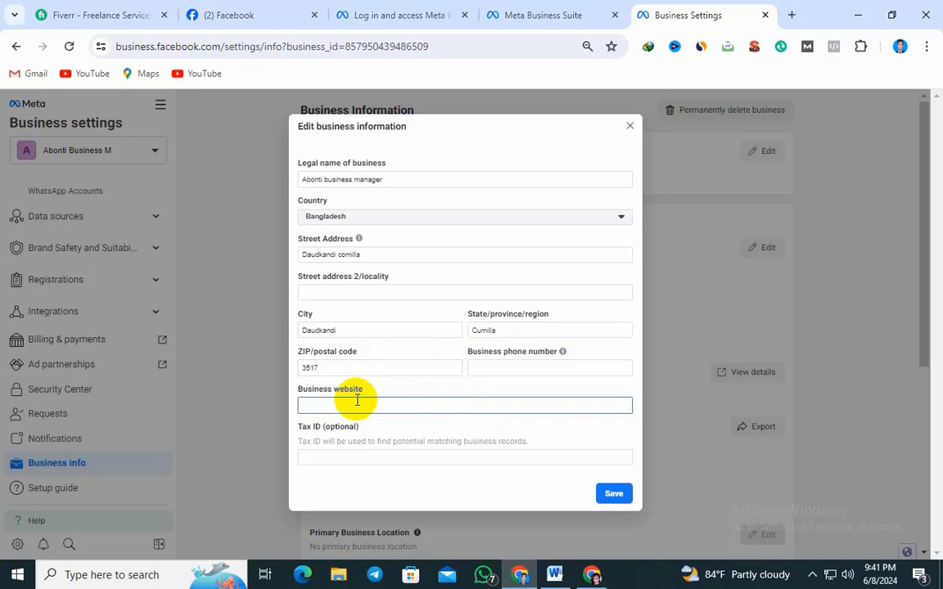
pyautogui.write('www.trustitbari.blogspot.com')
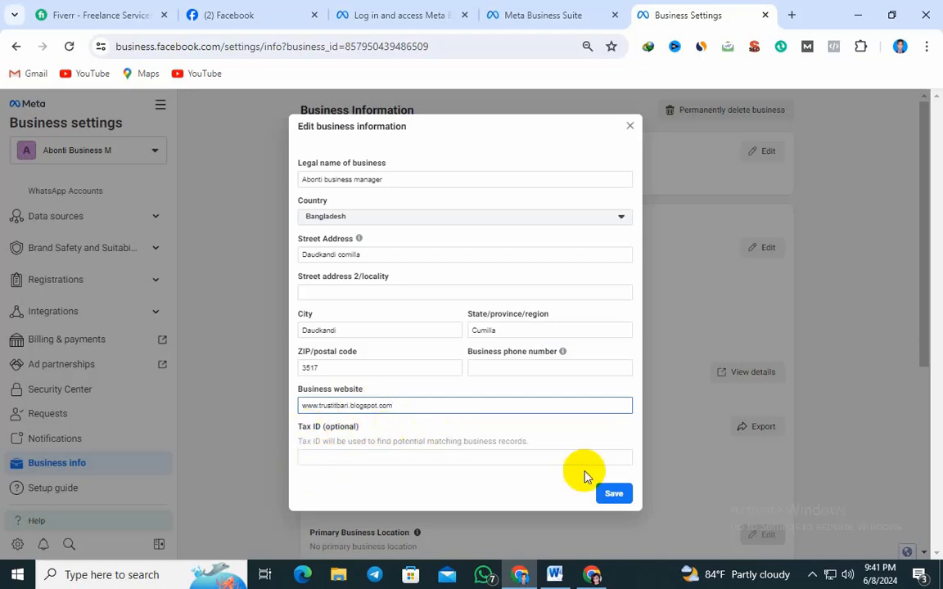
pyautogui.click(614, 495)
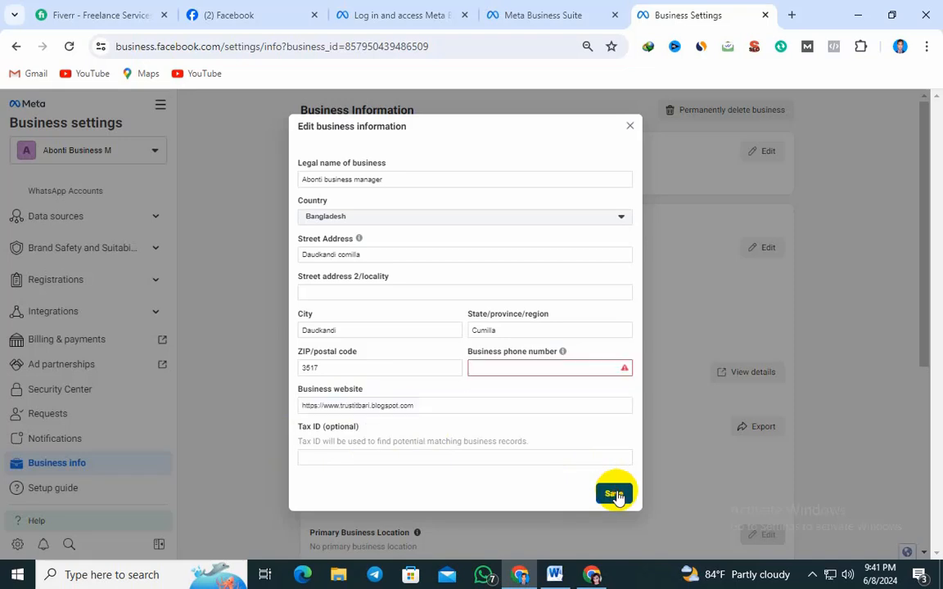
# Enter the business phone number with its country code, save the business details, and dismiss the browser's offer to store the address
pyautogui.click(544, 370)
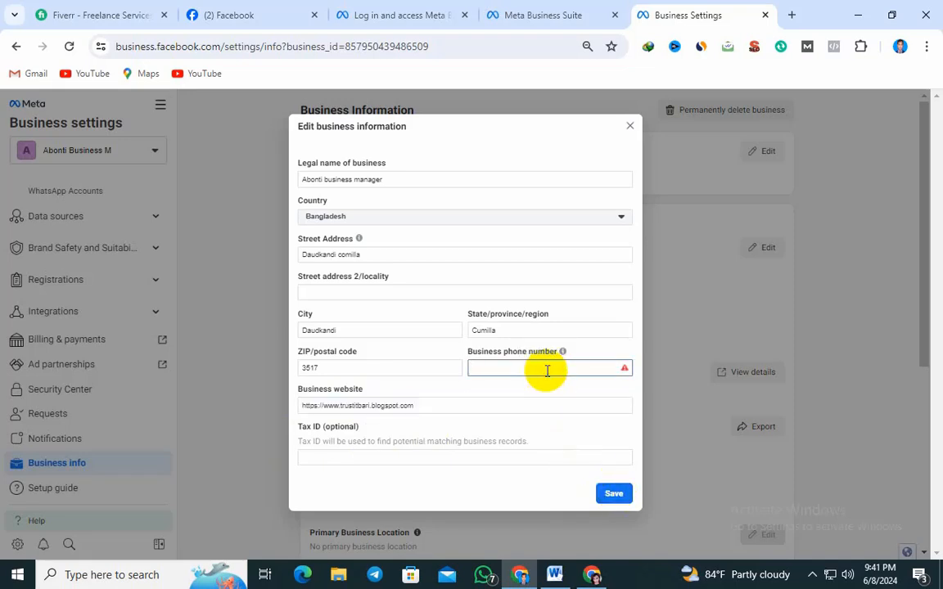
pyautogui.click(619, 499)
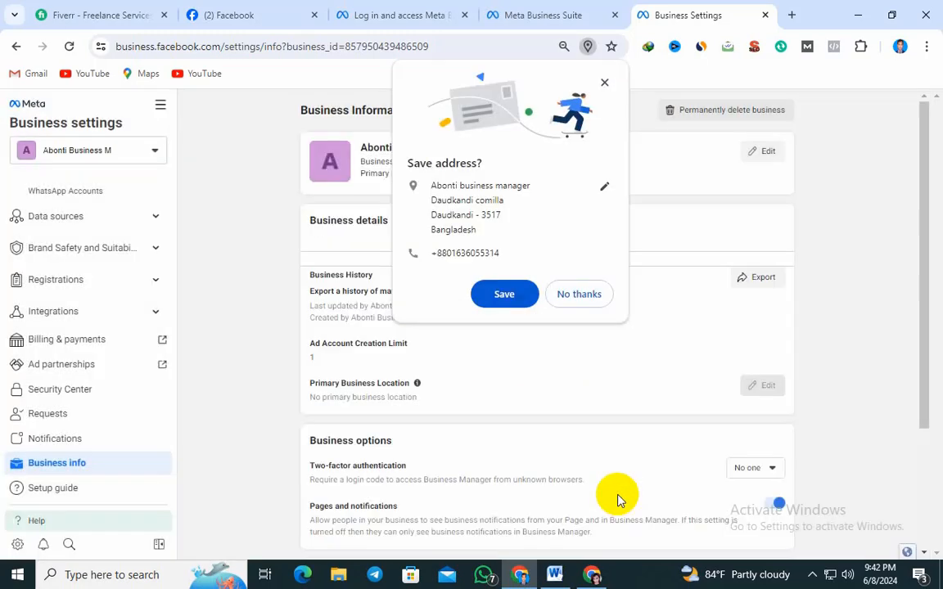
pyautogui.click(605, 81)
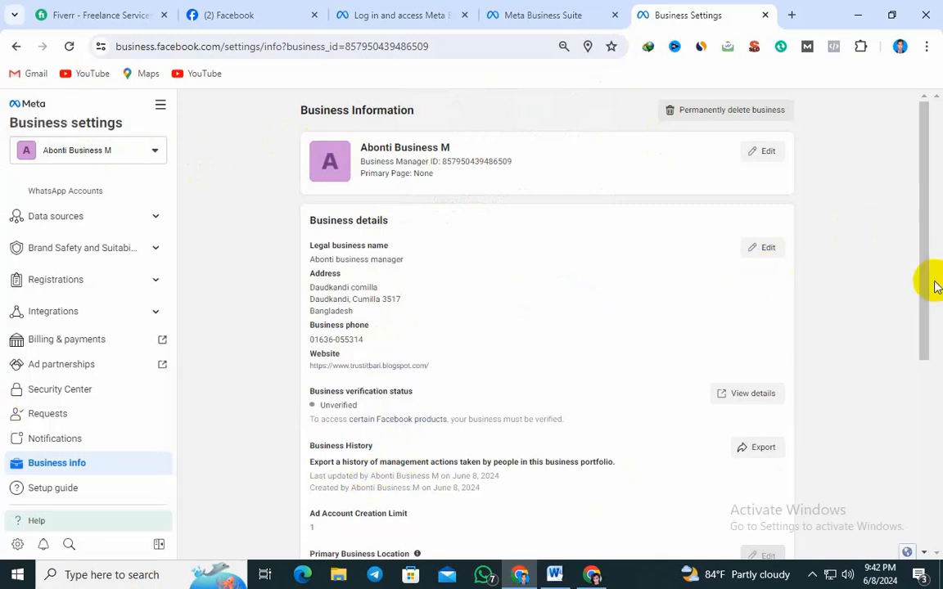
# Review the saved business information and view the permanent business deletion form, closing it without scheduling deletion
pyautogui.moveTo(930, 284); pyautogui.dragTo(905, 185)
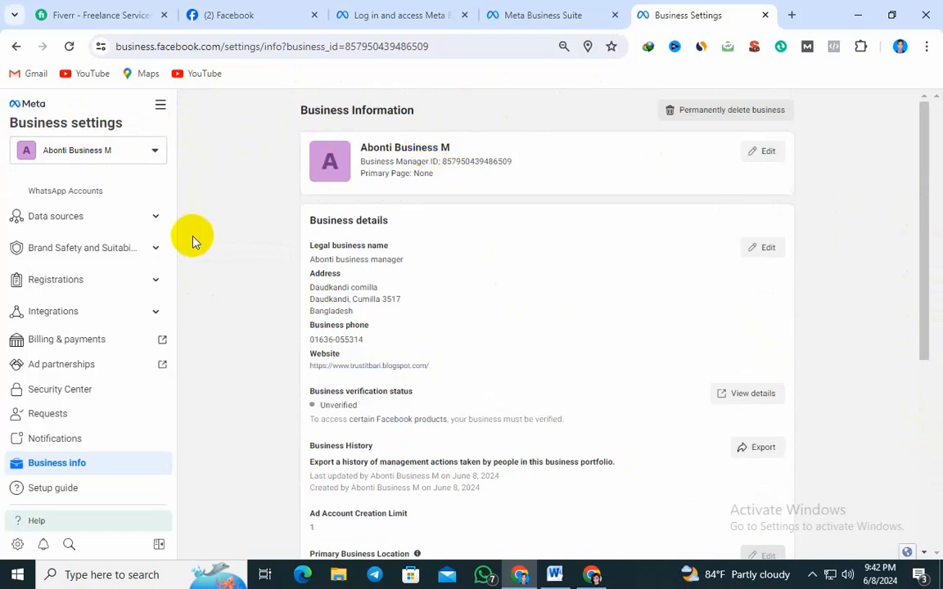
pyautogui.click(742, 111)
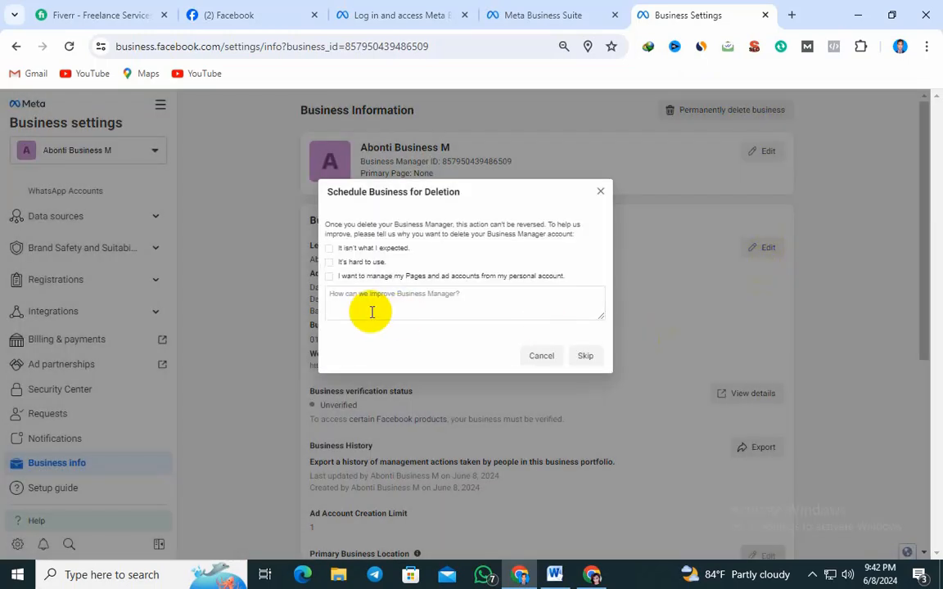
pyautogui.click(600, 193)
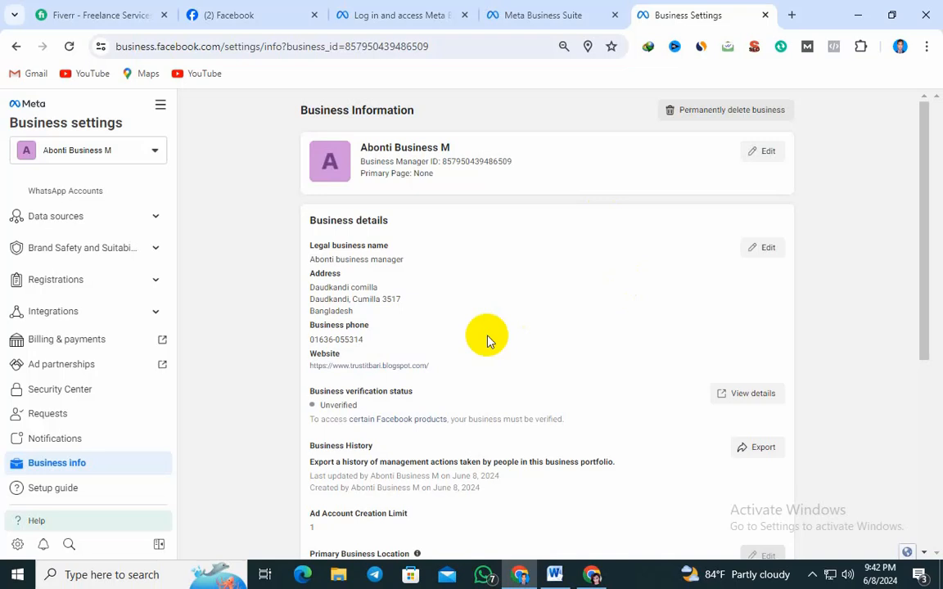
# Switch to the Word outline of the Facebook ads campaign to review the Create Business adsmanager branch
pyautogui.click(555, 575)
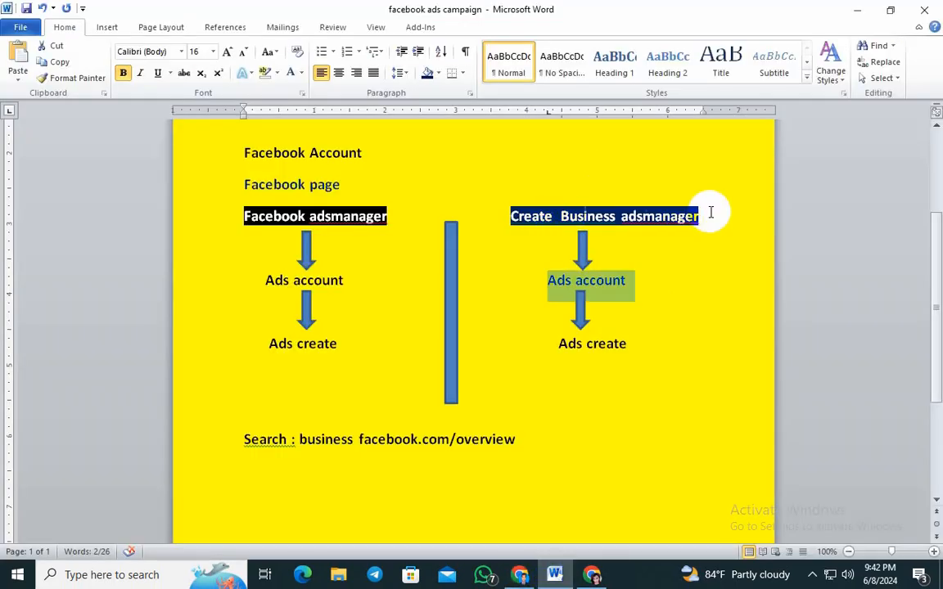